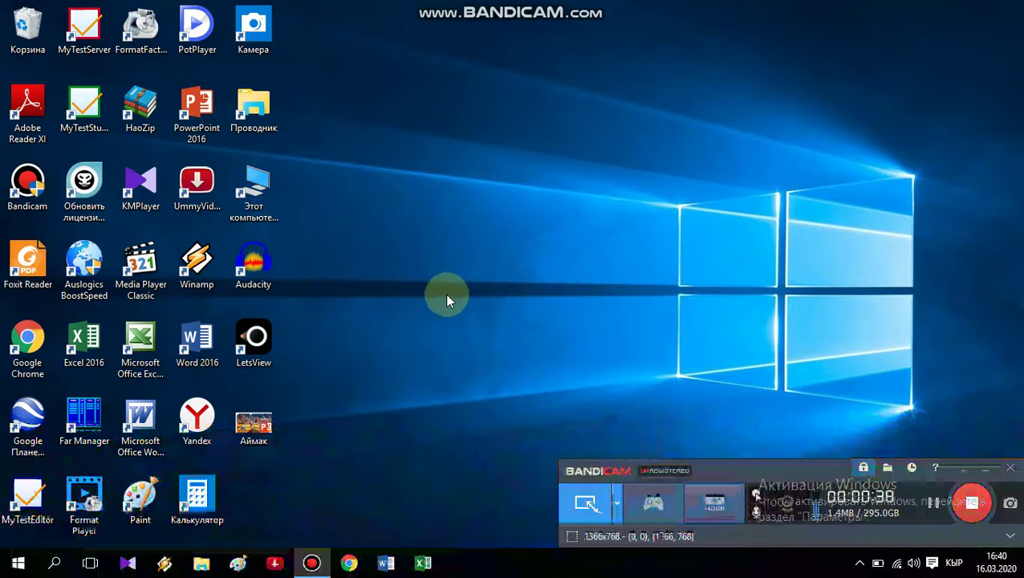
- Launch Excel, dismiss the Office activation notice and create a blank workbook
{"action": "left_click", "coordinate": [425, 566]}
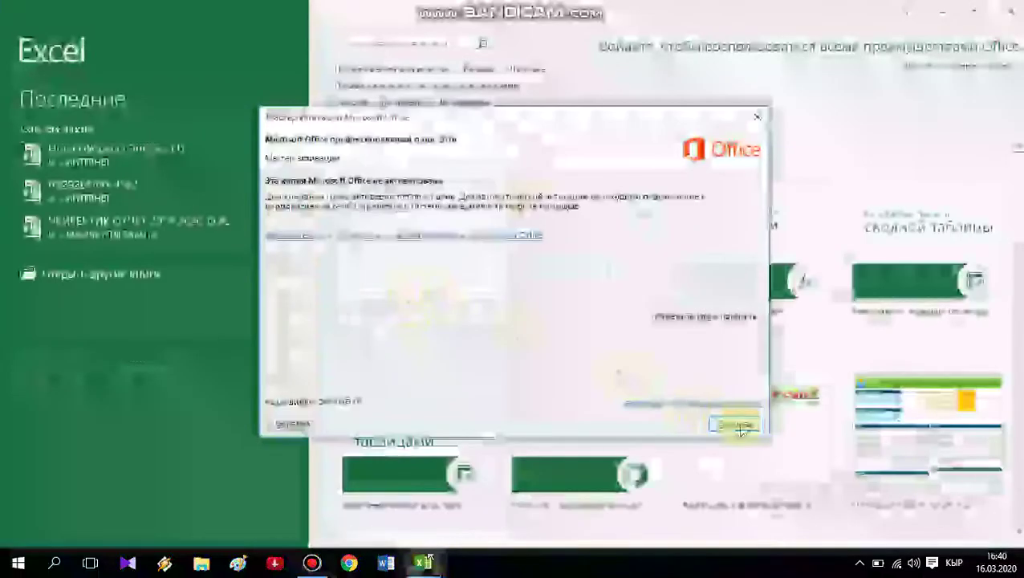
{"action": "left_click", "coordinate": [736, 424]}
{"action": "left_click", "coordinate": [426, 261]}
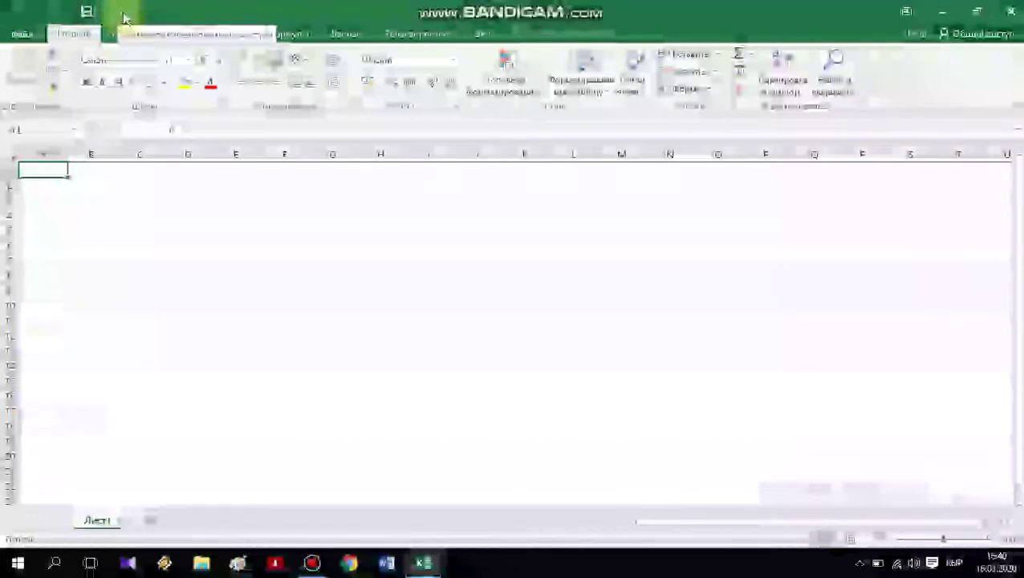
- Add New, Open, Quick Print and Print Preview to the Quick Access Toolbar
{"action": "left_click", "coordinate": [123, 18]}
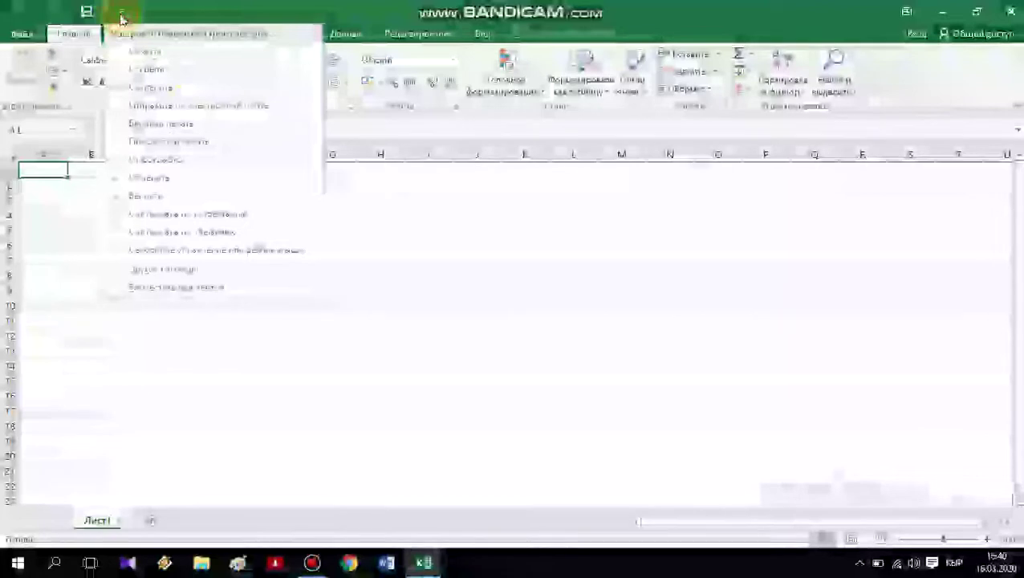
{"action": "left_click", "coordinate": [132, 52]}
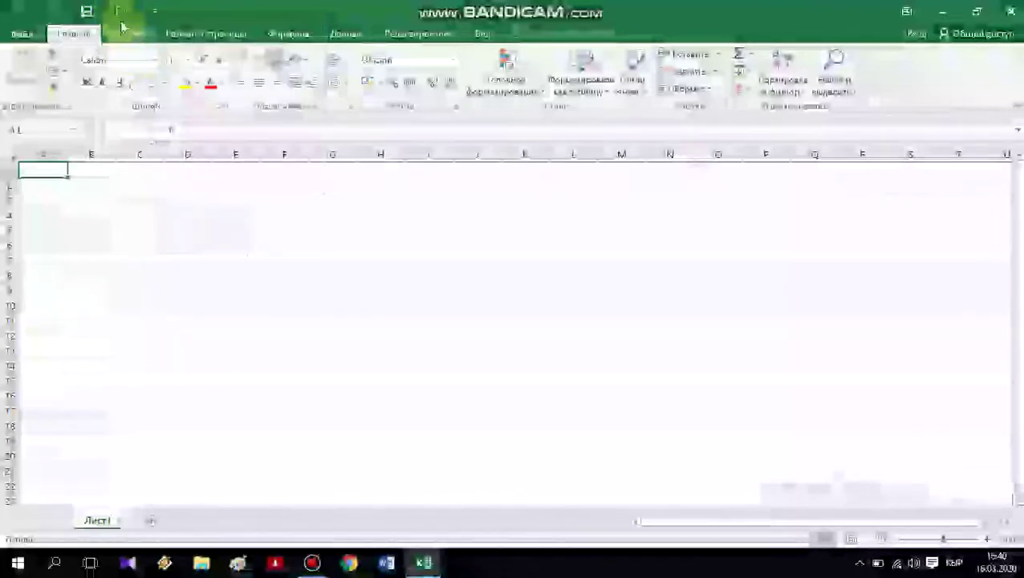
{"action": "left_click", "coordinate": [153, 11]}
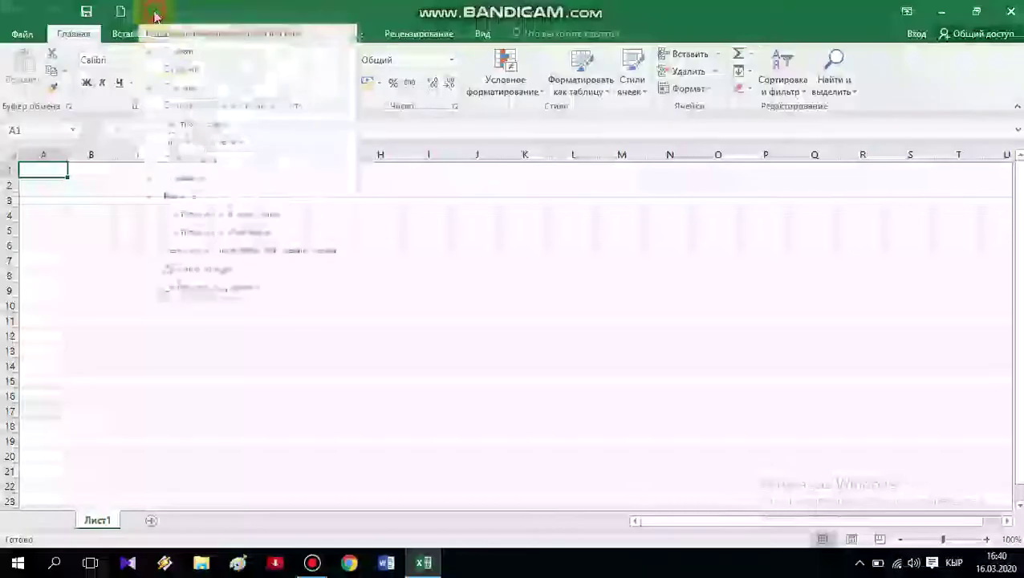
{"action": "left_click", "coordinate": [172, 70]}
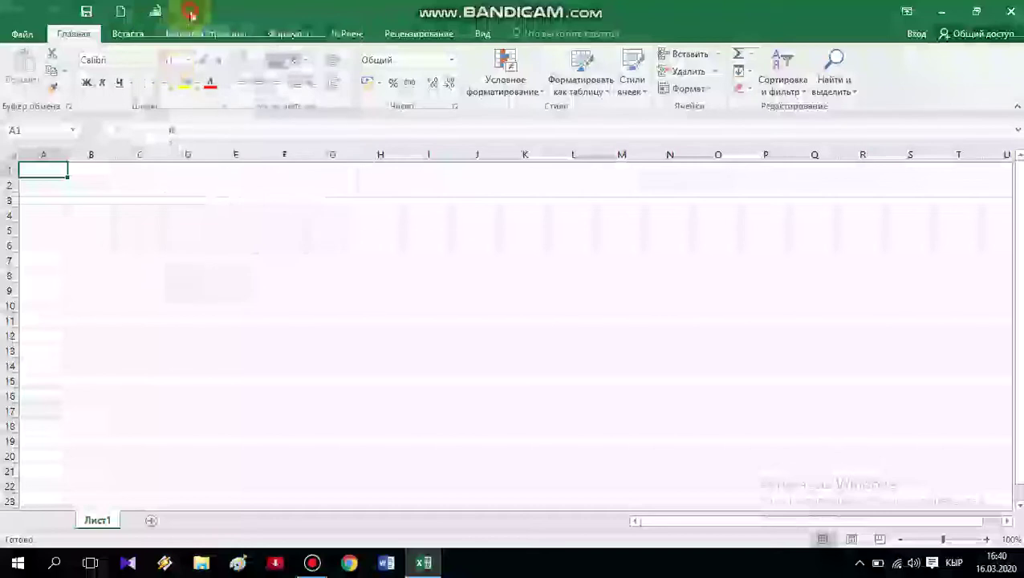
{"action": "left_click", "coordinate": [191, 12]}
{"action": "left_click", "coordinate": [210, 127]}
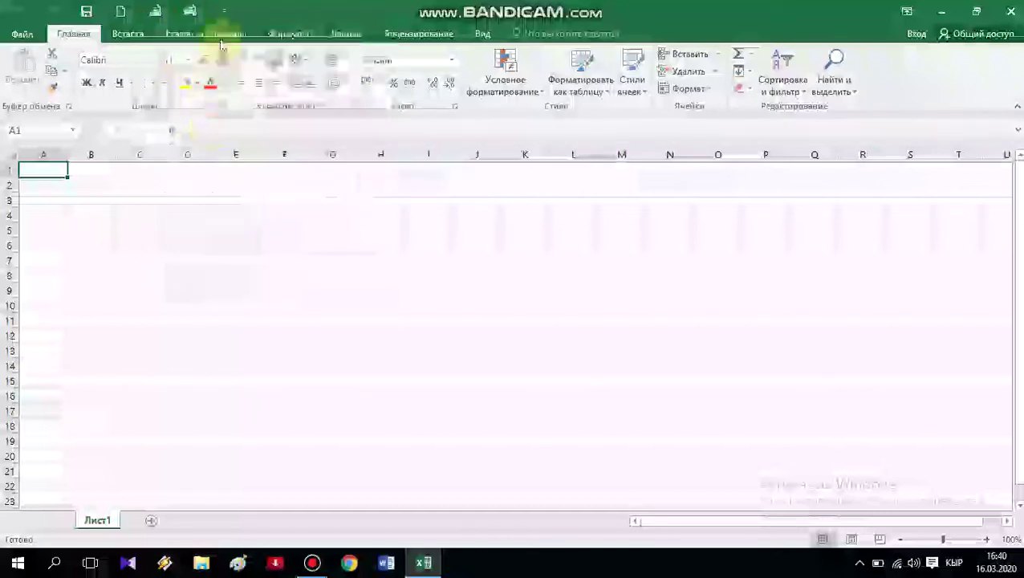
{"action": "left_click", "coordinate": [226, 12]}
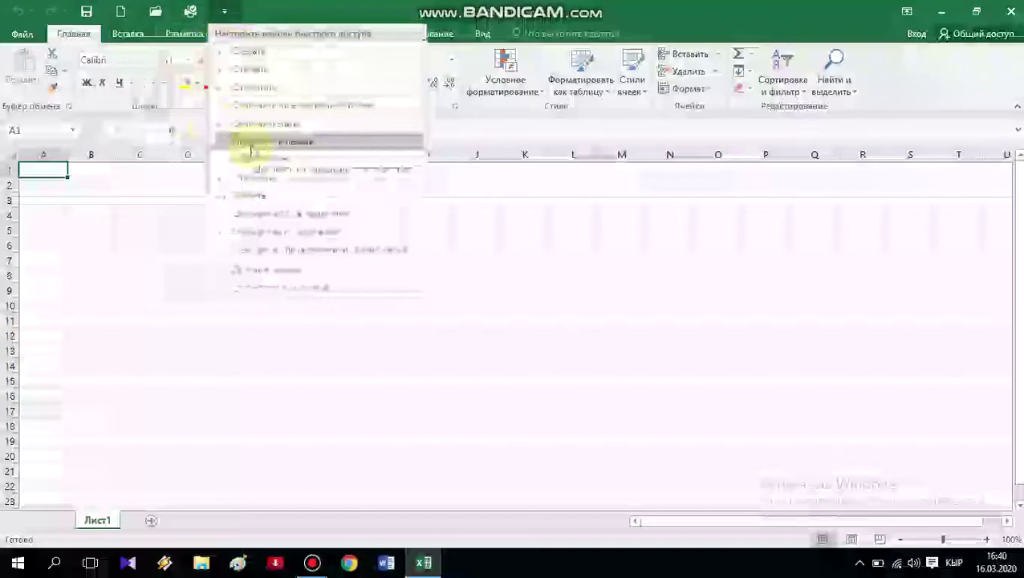
{"action": "left_click", "coordinate": [251, 144]}
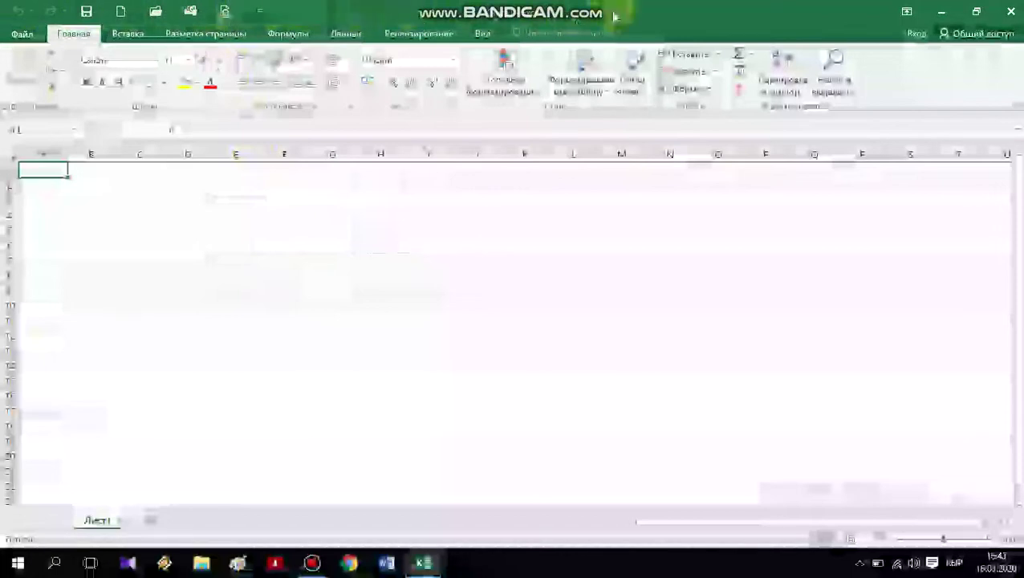
{"action": "left_click", "coordinate": [907, 11]}
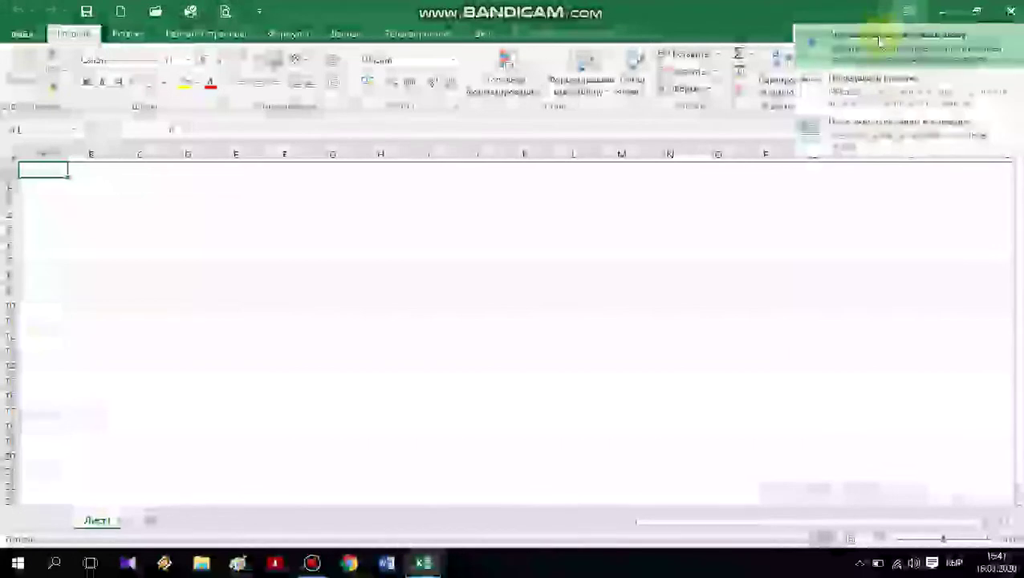
{"action": "left_click", "coordinate": [877, 38]}
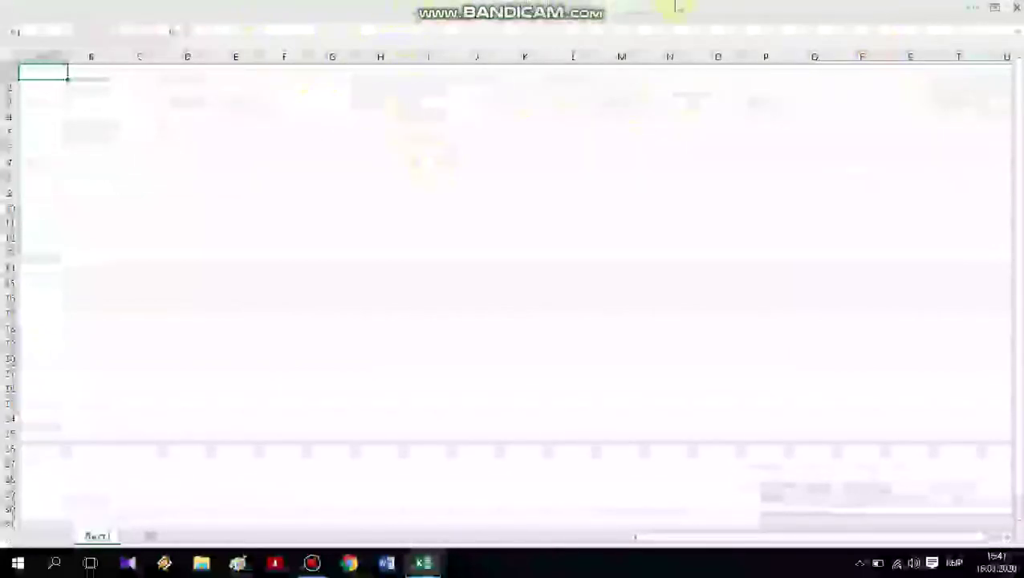
{"action": "left_click", "coordinate": [964, 12]}
{"action": "left_click", "coordinate": [909, 13]}
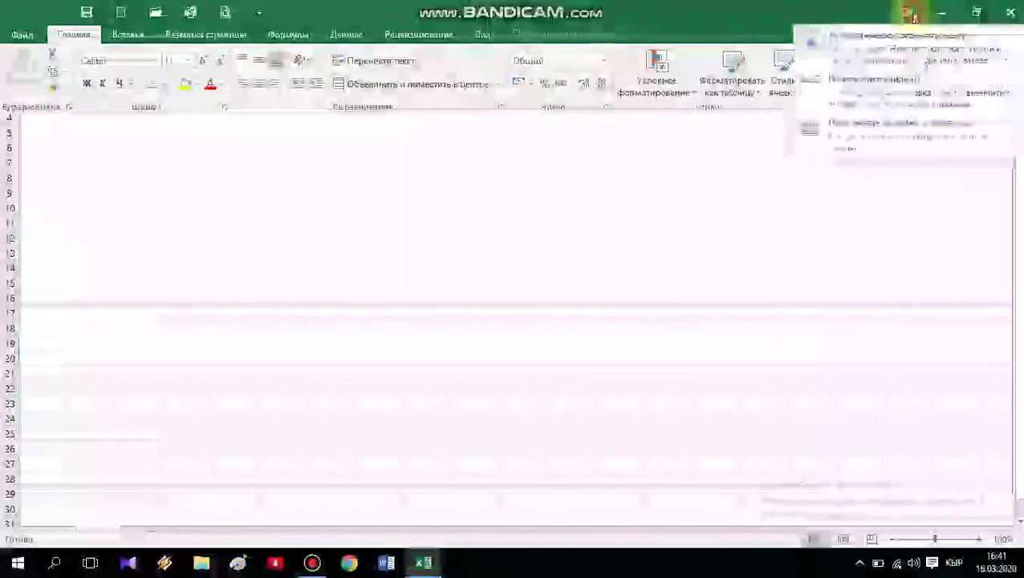
{"action": "left_click", "coordinate": [902, 36]}
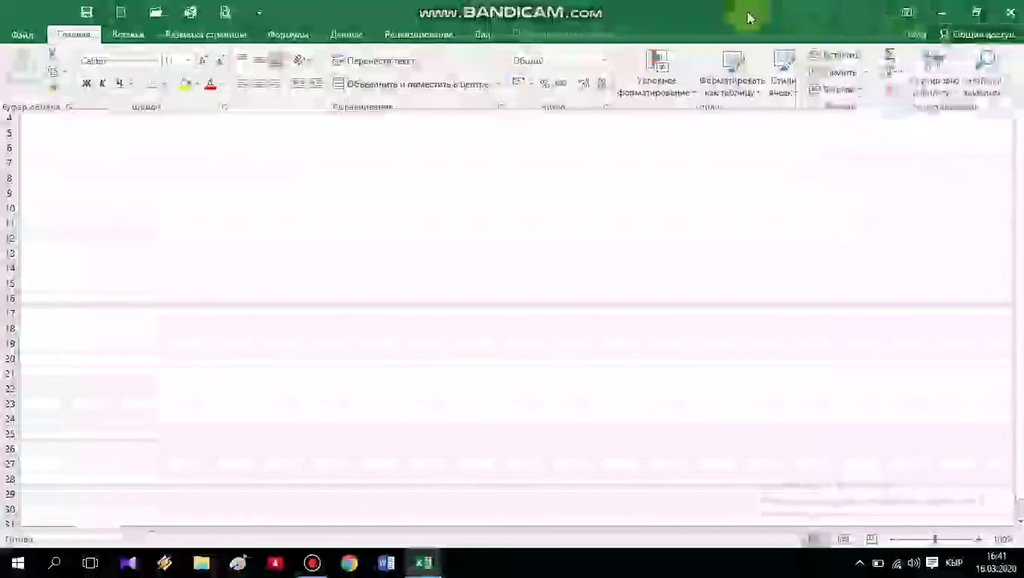
{"action": "left_click", "coordinate": [906, 13]}
{"action": "left_click", "coordinate": [905, 13]}
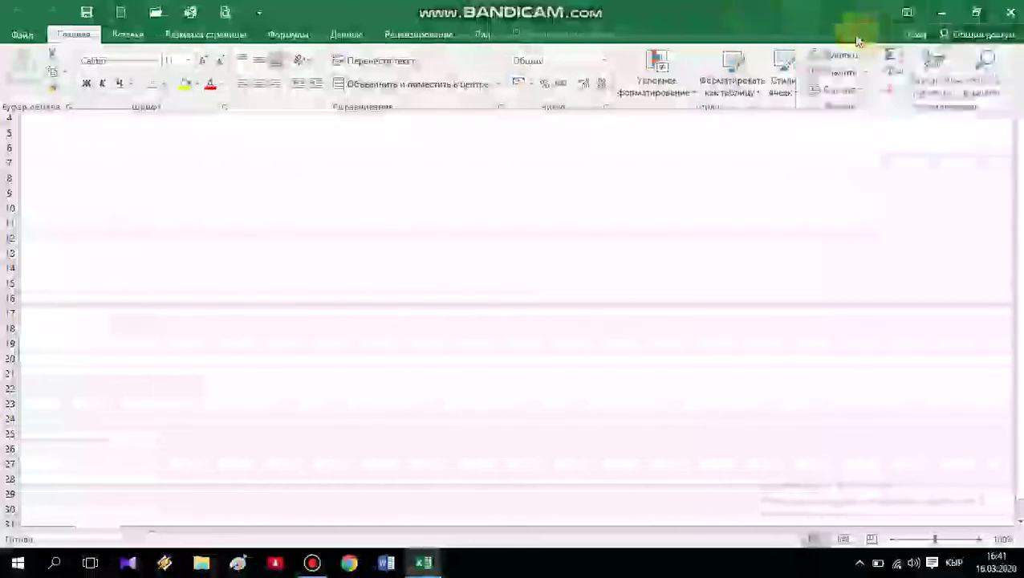
{"action": "left_click", "coordinate": [909, 15]}
{"action": "left_click", "coordinate": [690, 32]}
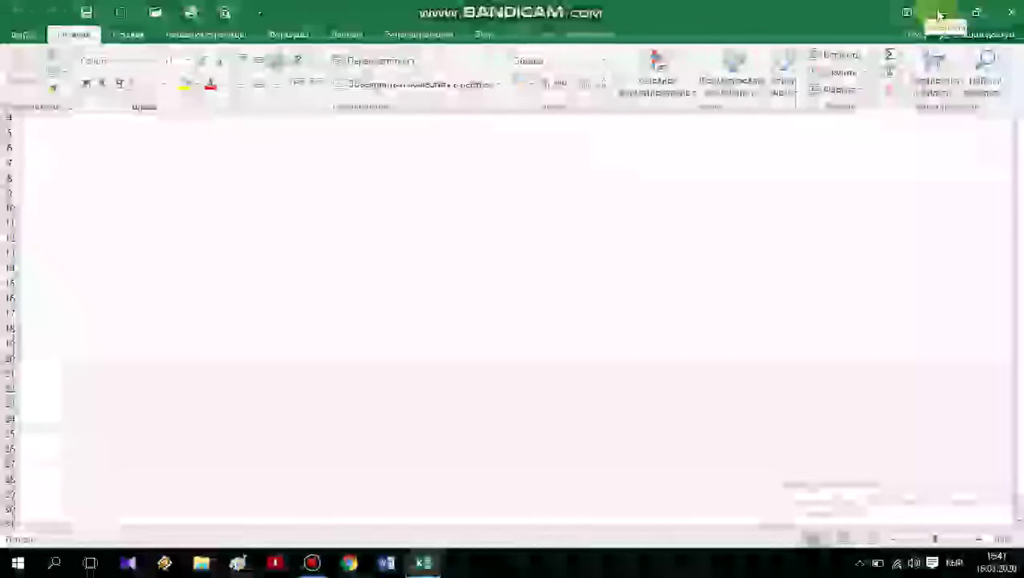
{"action": "left_click", "coordinate": [909, 15]}
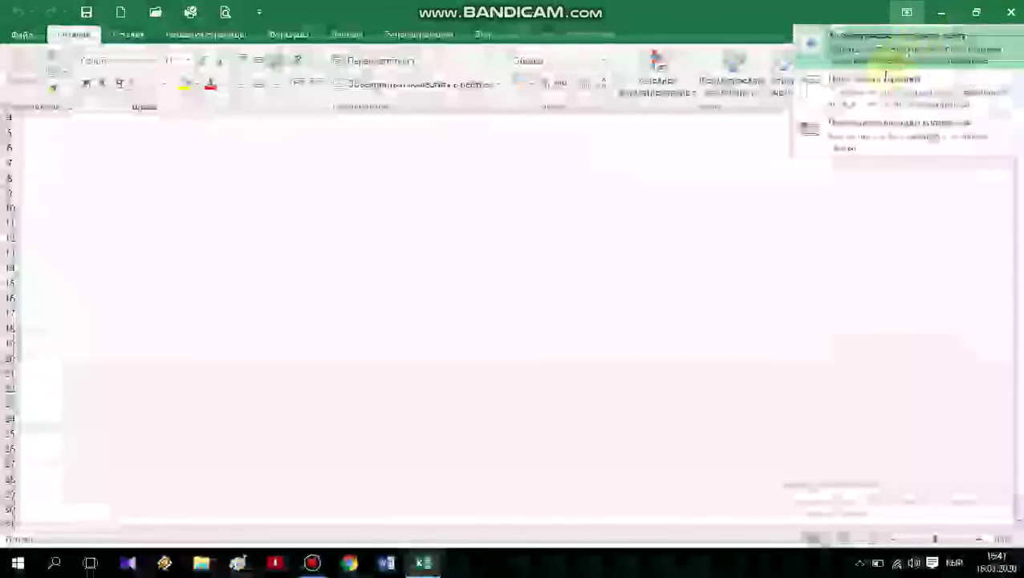
{"action": "left_click", "coordinate": [873, 137]}
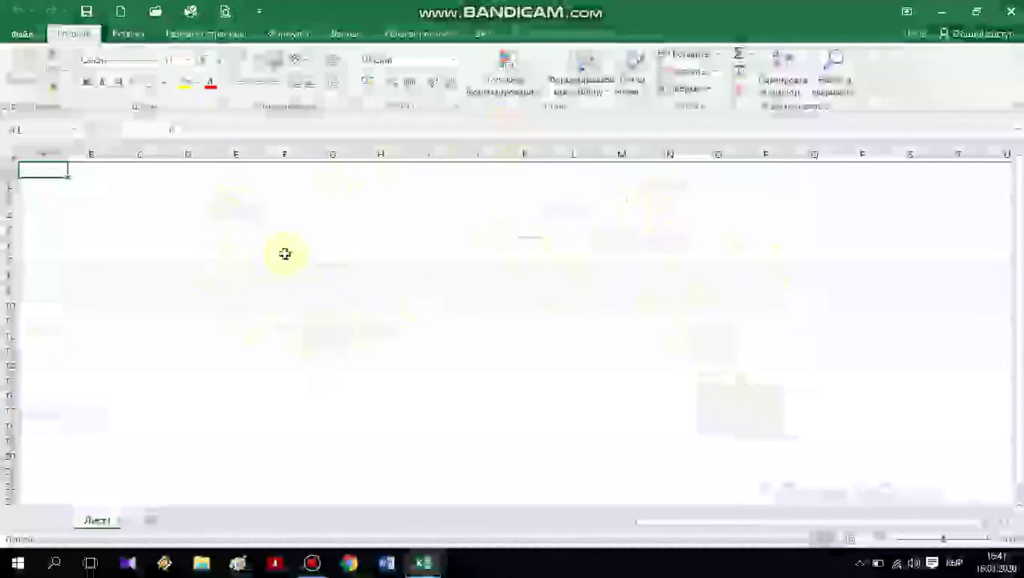
- Preview the empty workbook for printing, return, and scroll through the dashed page-break boundaries
{"action": "left_click", "coordinate": [224, 13]}
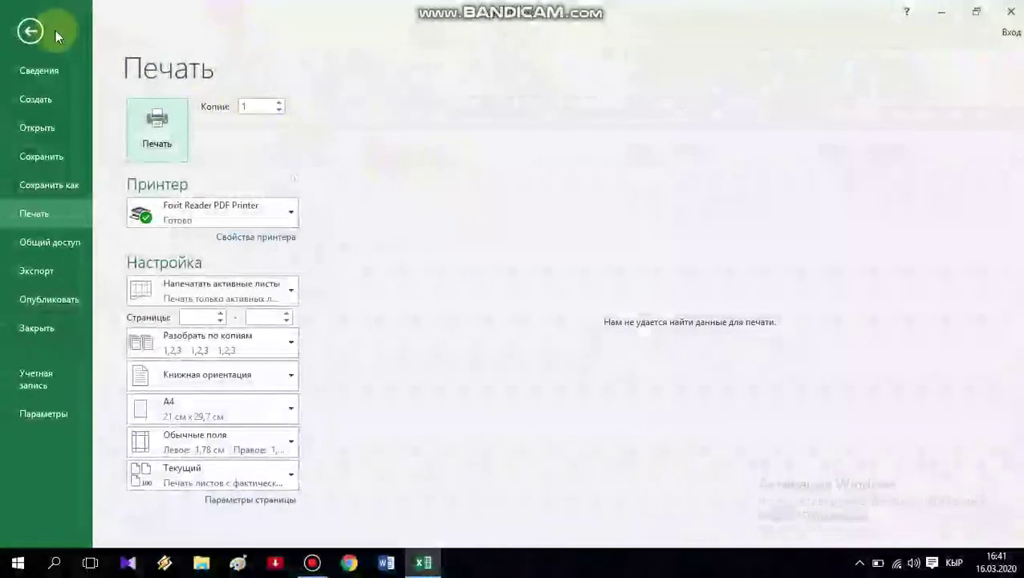
{"action": "left_click", "coordinate": [33, 31]}
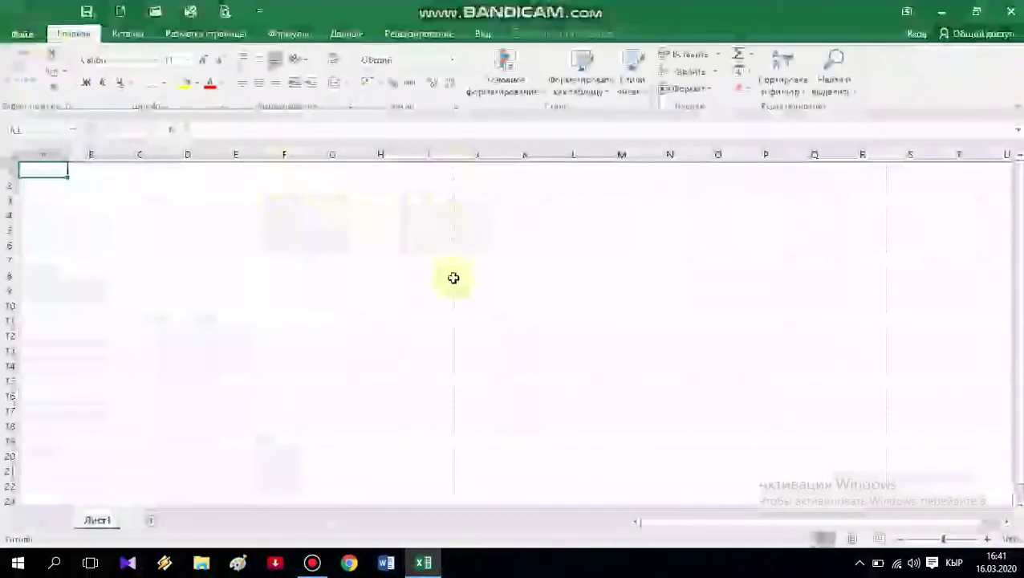
{"action": "scroll", "coordinate": [409, 450], "scroll_direction": "down", "scroll_amount": 2}
{"action": "scroll", "coordinate": [409, 450], "scroll_direction": "down", "scroll_amount": 3}
{"action": "scroll", "coordinate": [224, 416], "scroll_direction": "down", "scroll_amount": 3}
{"action": "scroll", "coordinate": [208, 412], "scroll_direction": "down", "scroll_amount": 3}
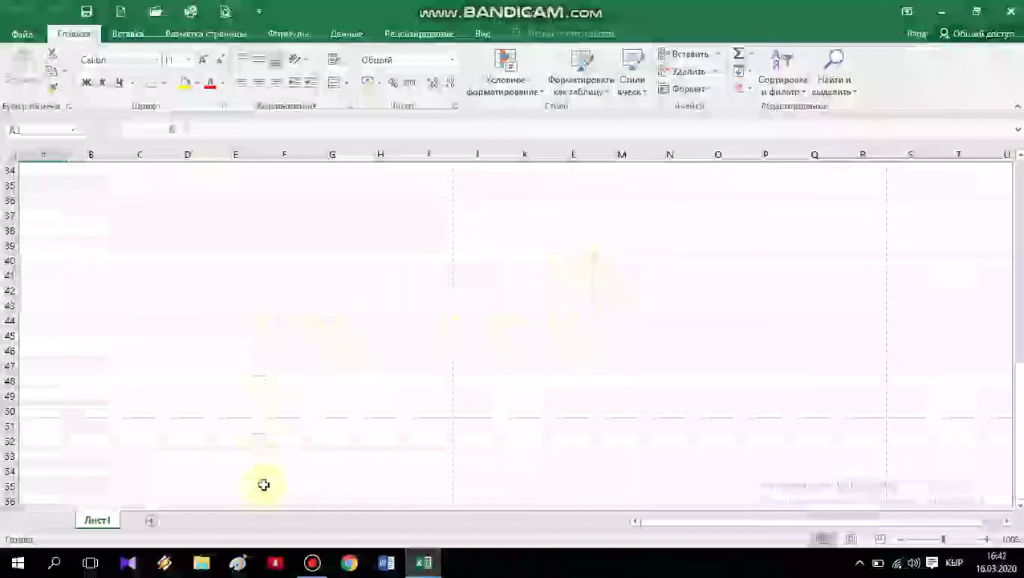
{"action": "scroll", "coordinate": [251, 404], "scroll_direction": "up", "scroll_amount": 4}
{"action": "scroll", "coordinate": [253, 401], "scroll_direction": "up", "scroll_amount": 4}
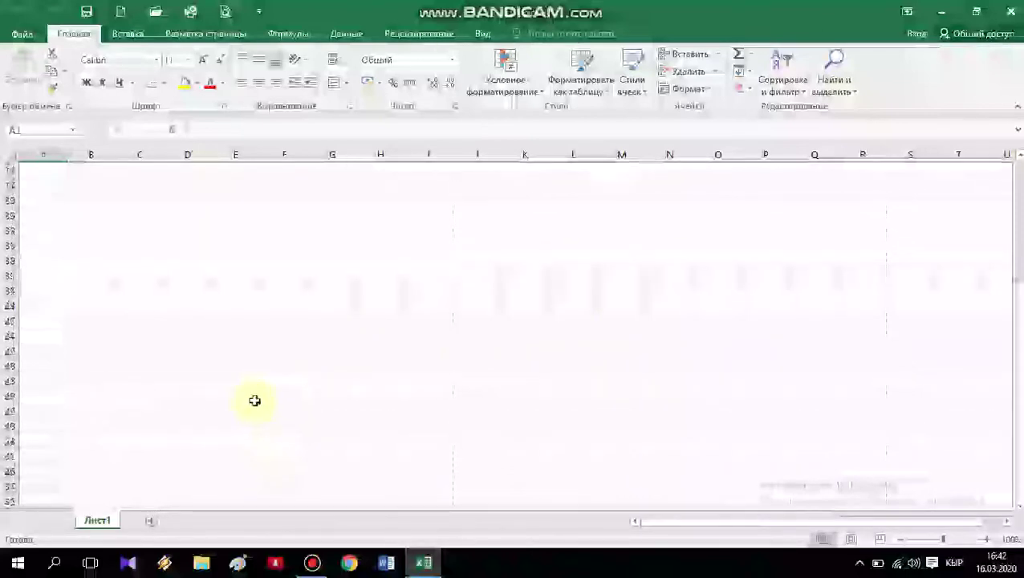
{"action": "scroll", "coordinate": [257, 386], "scroll_direction": "up", "scroll_amount": 3}
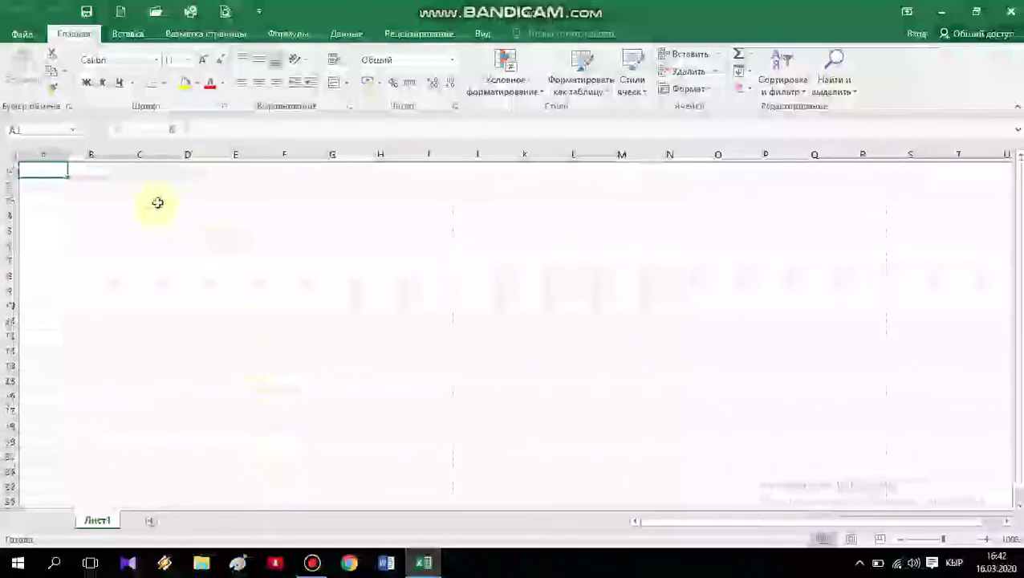
- Set the page orientation to Landscape in the Page Setup dialog
{"action": "left_click", "coordinate": [204, 35]}
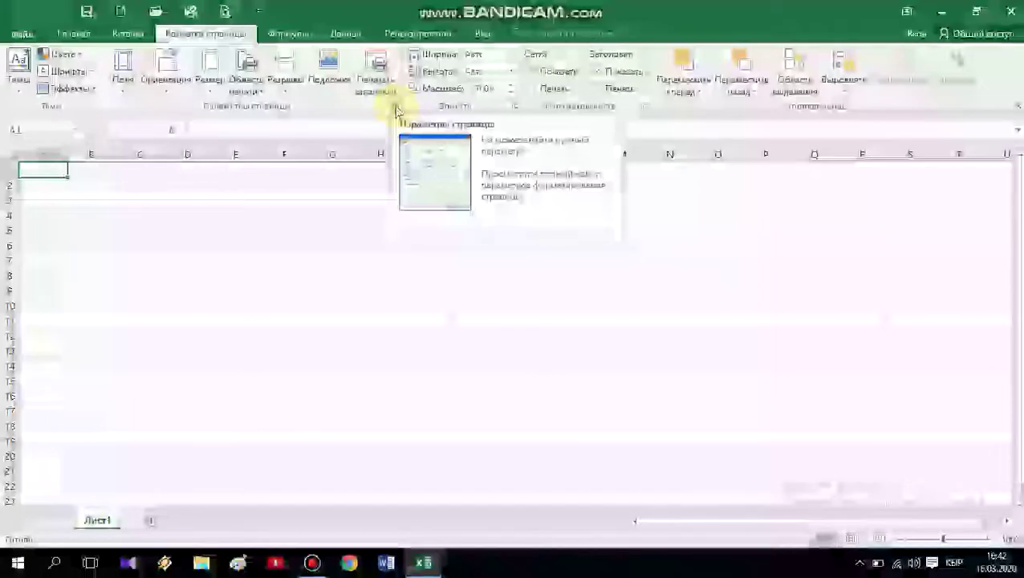
{"action": "left_click", "coordinate": [395, 109]}
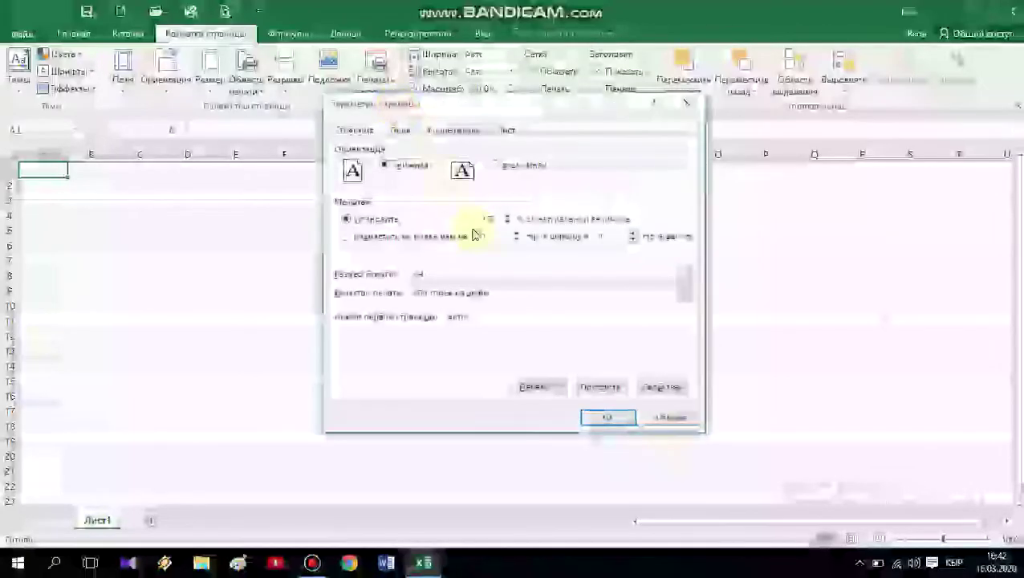
{"action": "left_click", "coordinate": [494, 166]}
{"action": "left_click", "coordinate": [614, 416]}
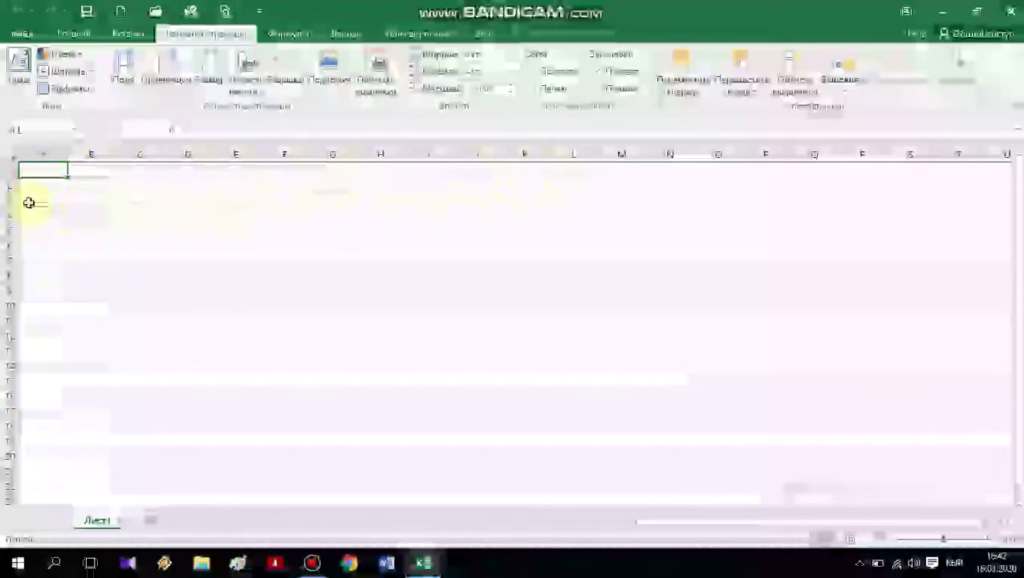
- Enter '№' in A3 and the ФИО student-name heading in B3
{"action": "left_click", "coordinate": [29, 203]}
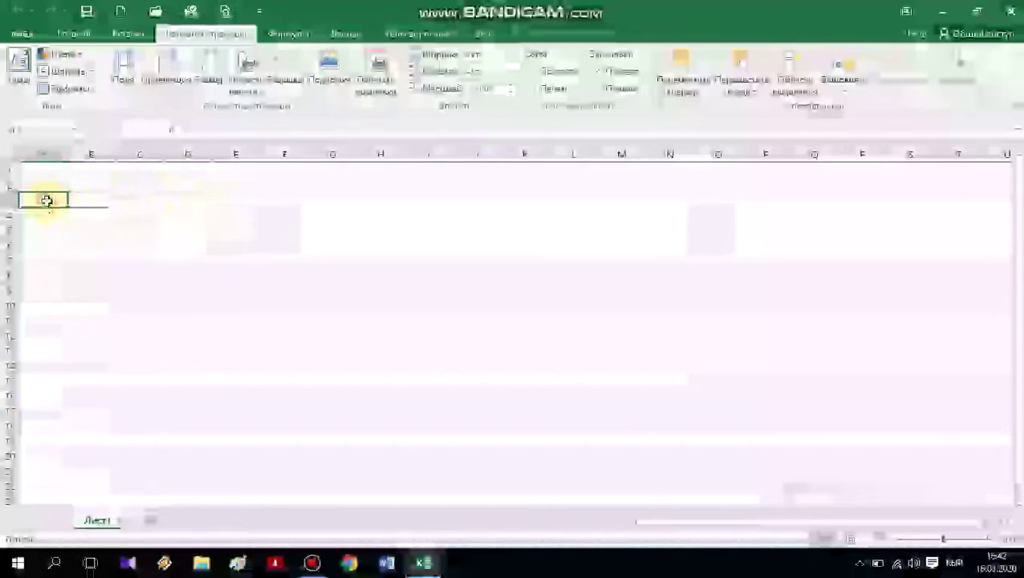
{"action": "type", "text": "N"}
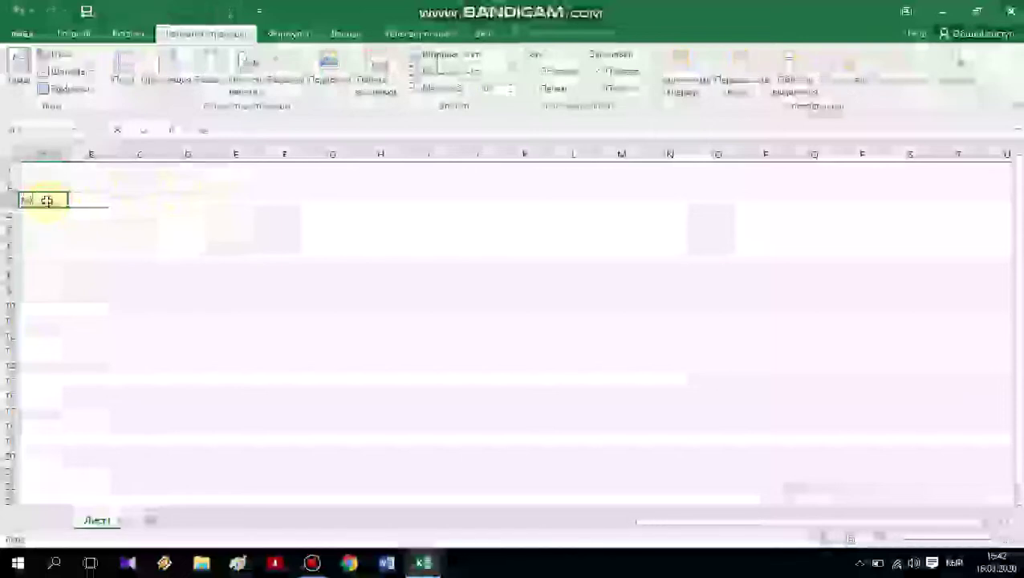
{"action": "key", "text": "Tab"}
{"action": "type", "text": "ФИО уч"}
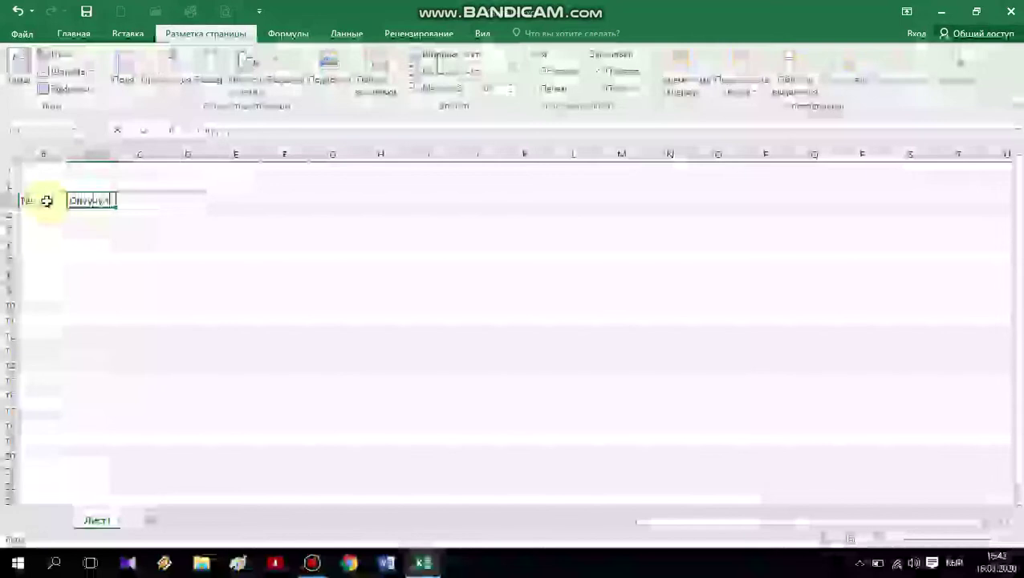
{"action": "type", "text": " з"}
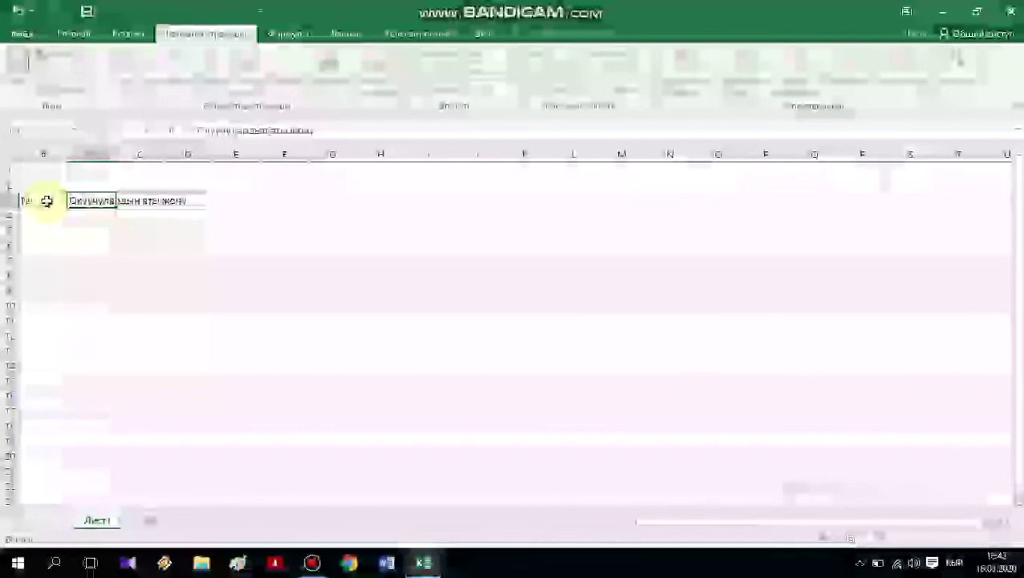
{"action": "key", "text": "Tab"}
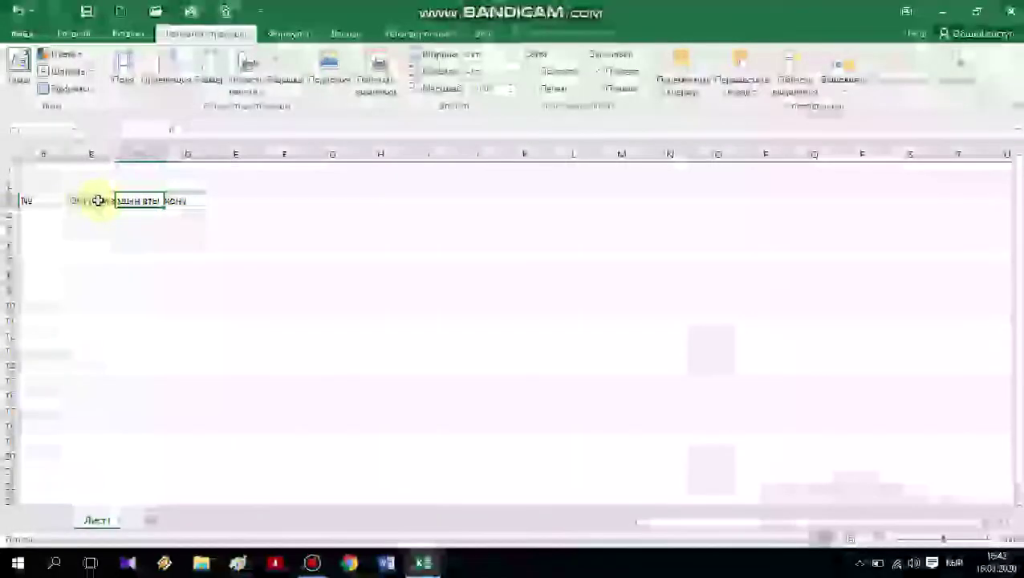
{"action": "left_click", "coordinate": [90, 199]}
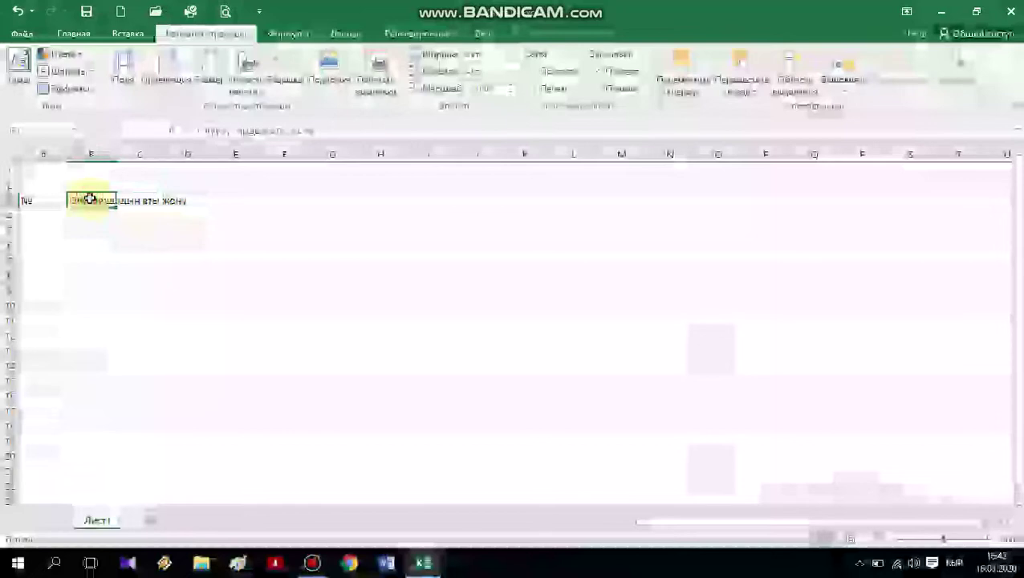
- Turn on Wrap text for the B3 student-name heading through Format Cells > Alignment
{"action": "right_click", "coordinate": [90, 202]}
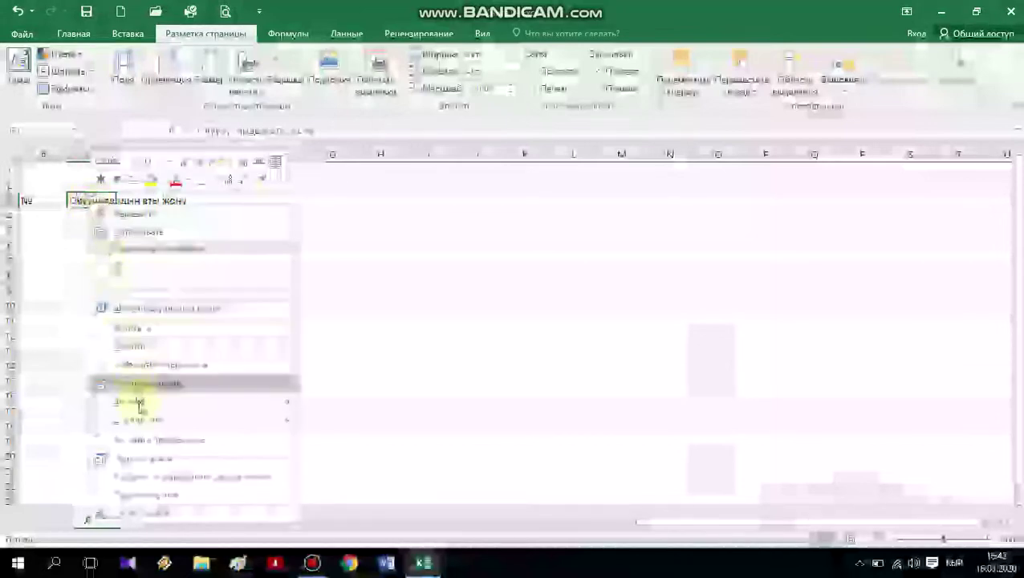
{"action": "left_click", "coordinate": [153, 463]}
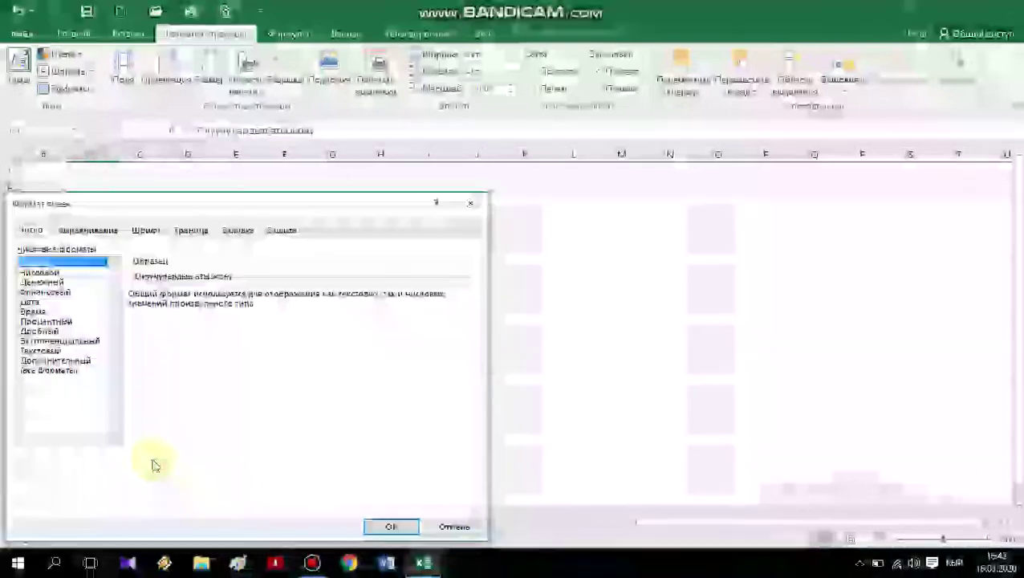
{"action": "left_click", "coordinate": [87, 231]}
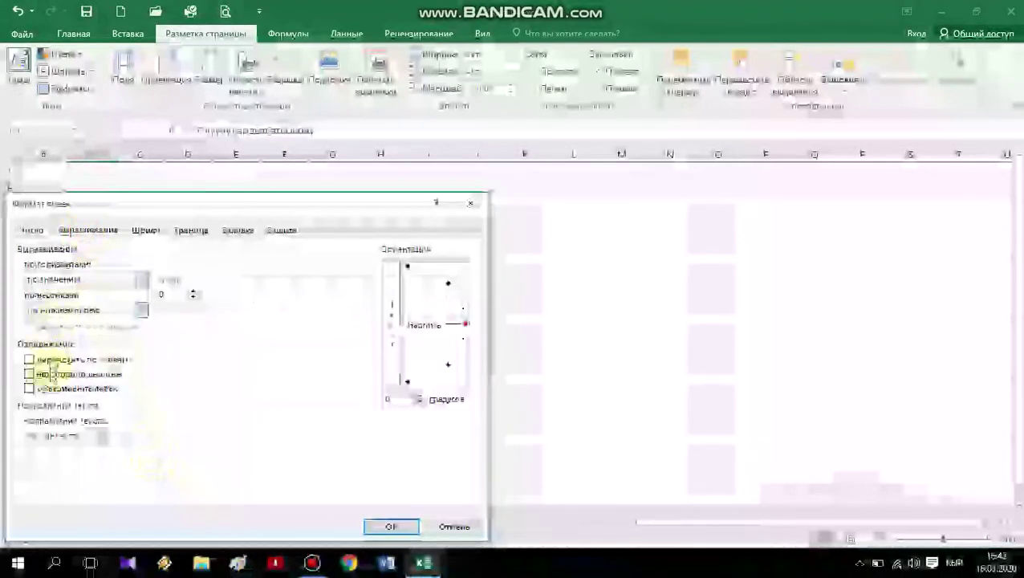
{"action": "left_click", "coordinate": [30, 360]}
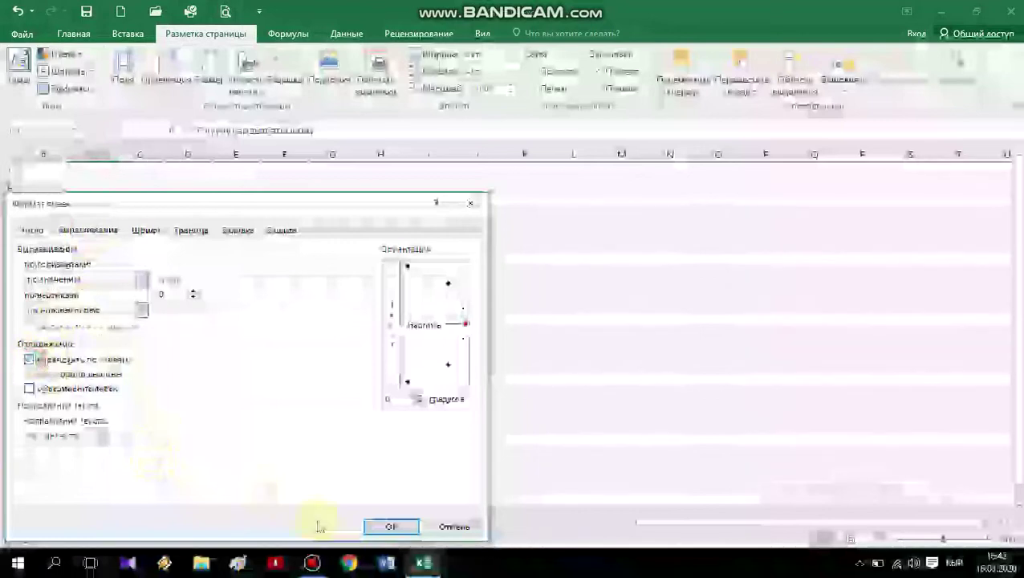
{"action": "left_click", "coordinate": [386, 528]}
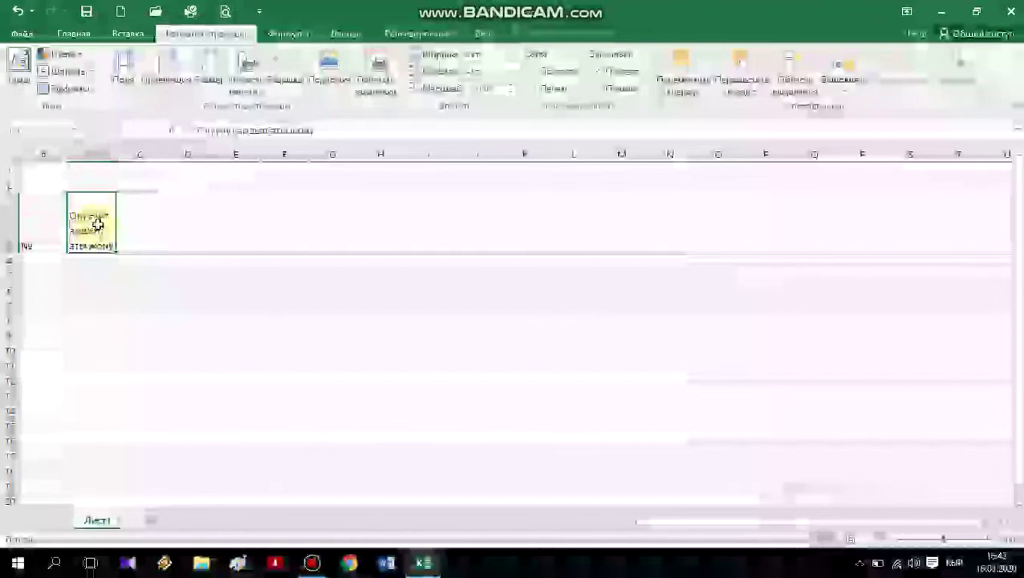
- Type the first subject heading into C3 and bring up its Orientation choices on Home
{"action": "left_click", "coordinate": [132, 223]}
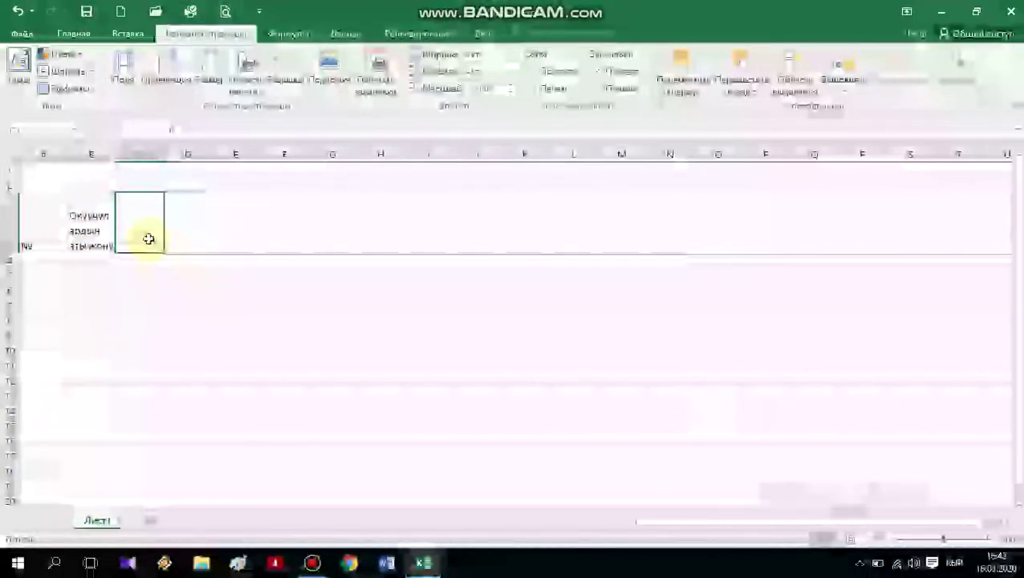
{"action": "type", "text": "шығармашы"}
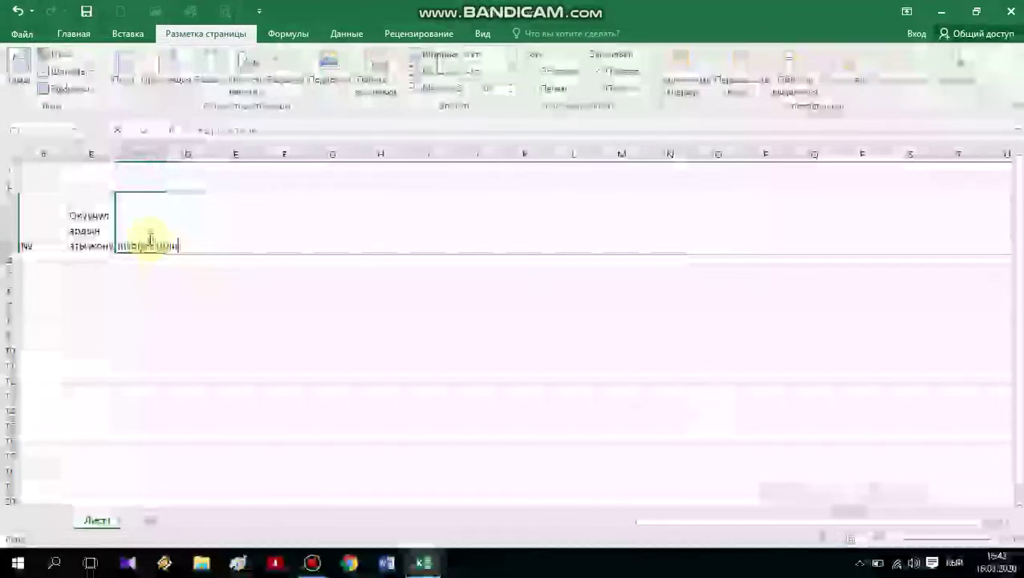
{"action": "key", "text": "Tab"}
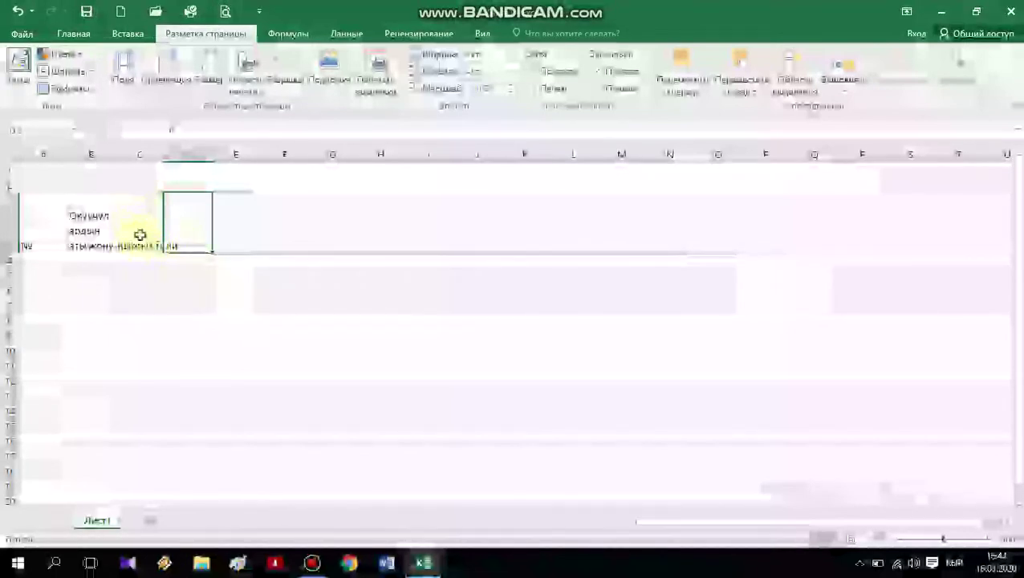
{"action": "left_click", "coordinate": [138, 226]}
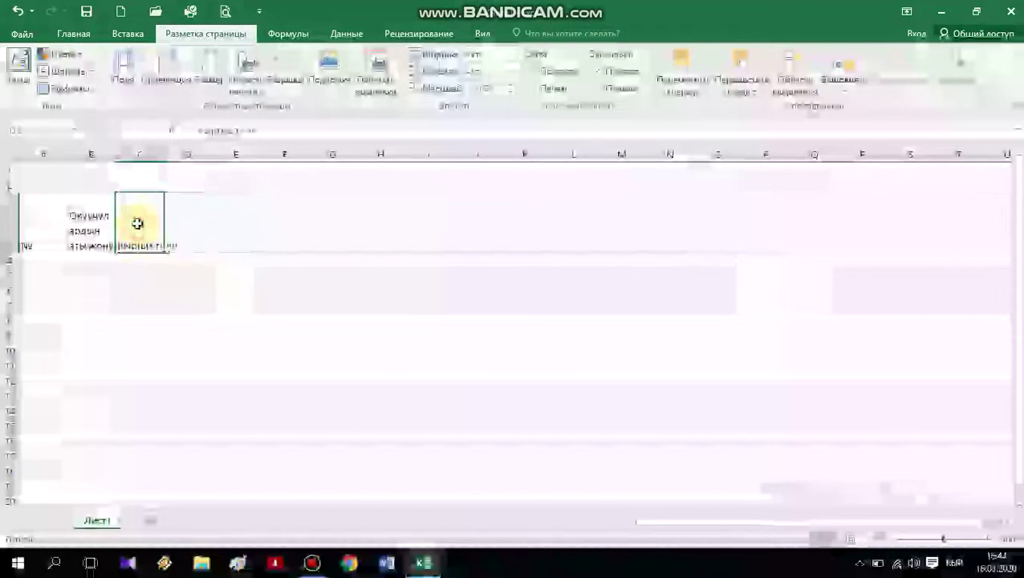
{"action": "left_click", "coordinate": [73, 34]}
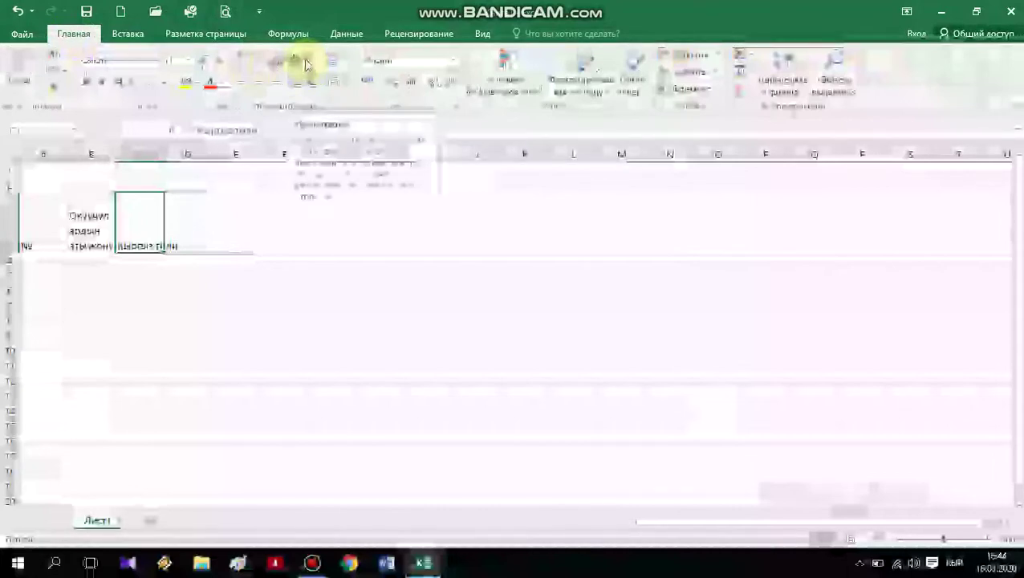
{"action": "left_click", "coordinate": [305, 64]}
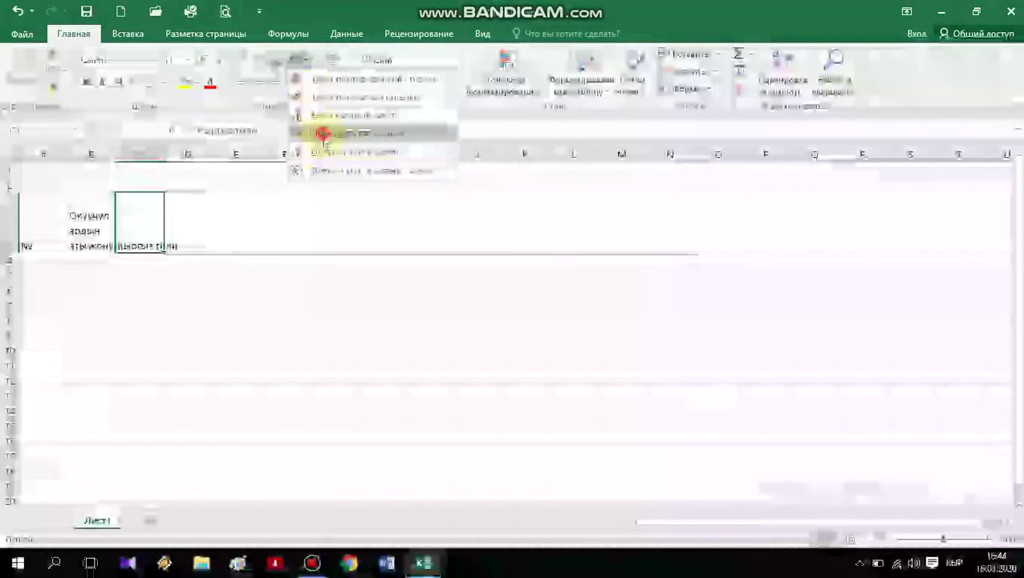
- Rotate the C3 heading up, then type the D3 subject heading and rotate it vertically
{"action": "left_click", "coordinate": [323, 138]}
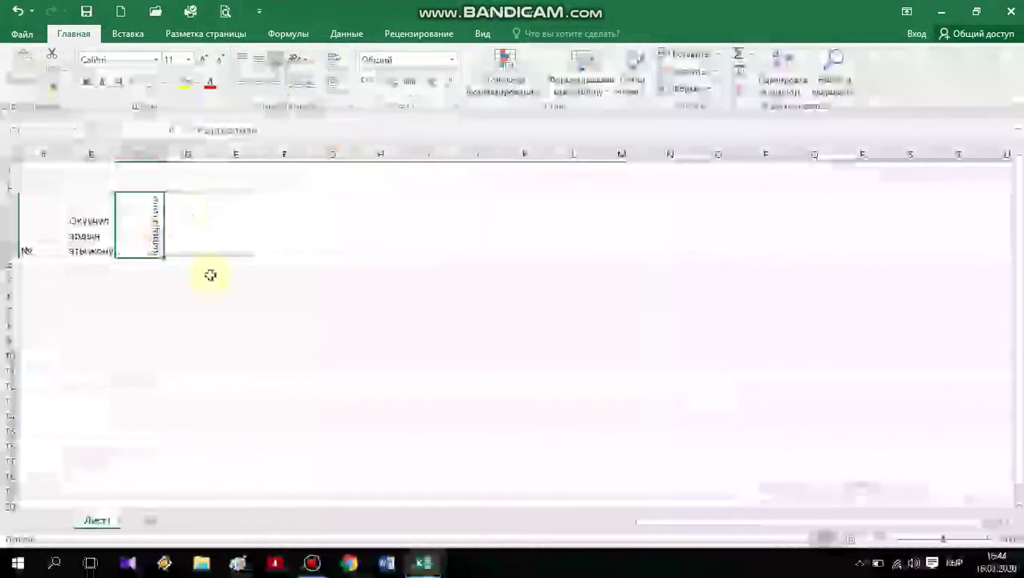
{"action": "key", "text": "Right"}
{"action": "key", "text": "F2"}
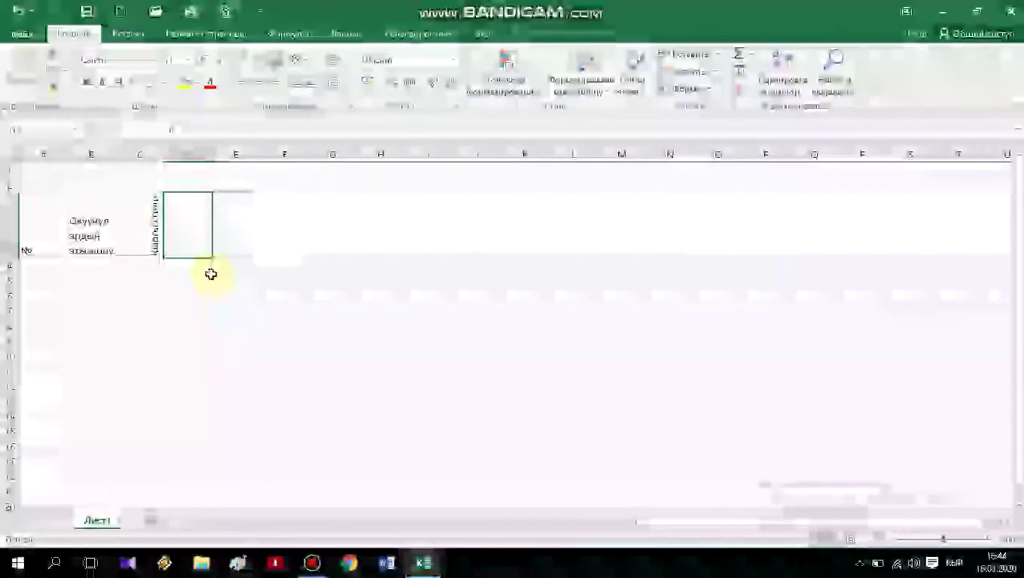
{"action": "type", "text": "Кыргыз"}
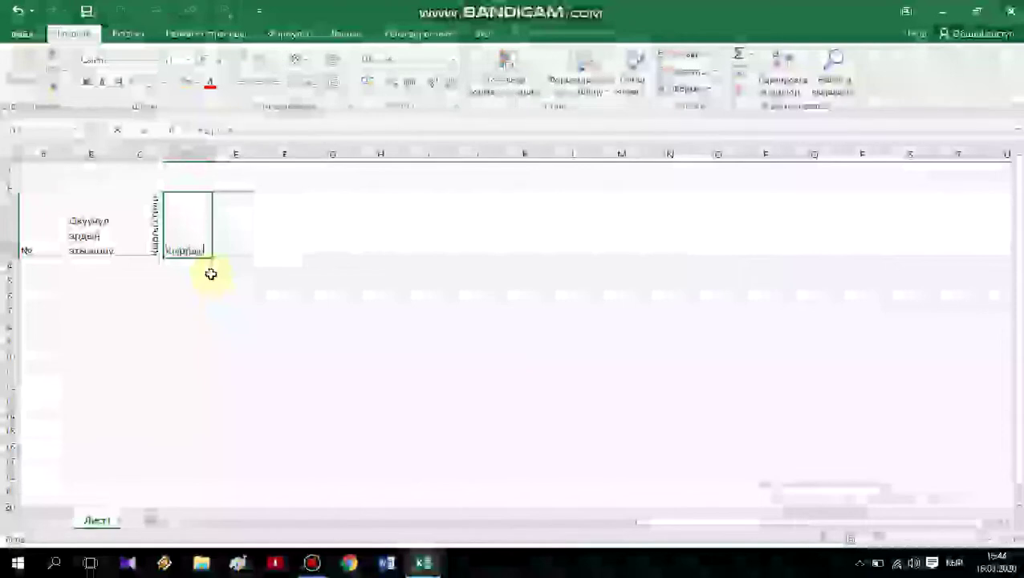
{"action": "type", "text": "ны"}
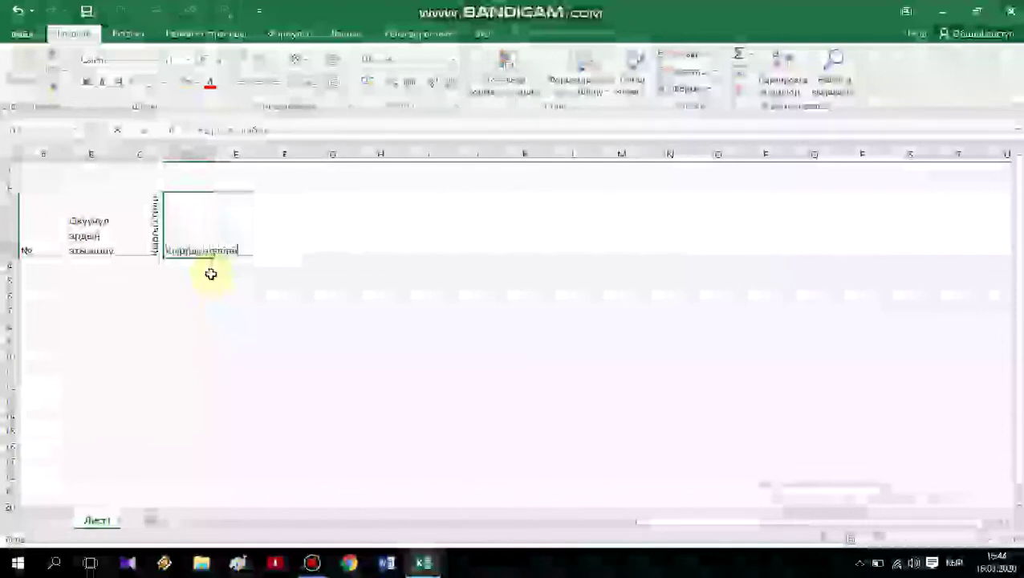
{"action": "key", "text": "Tab"}
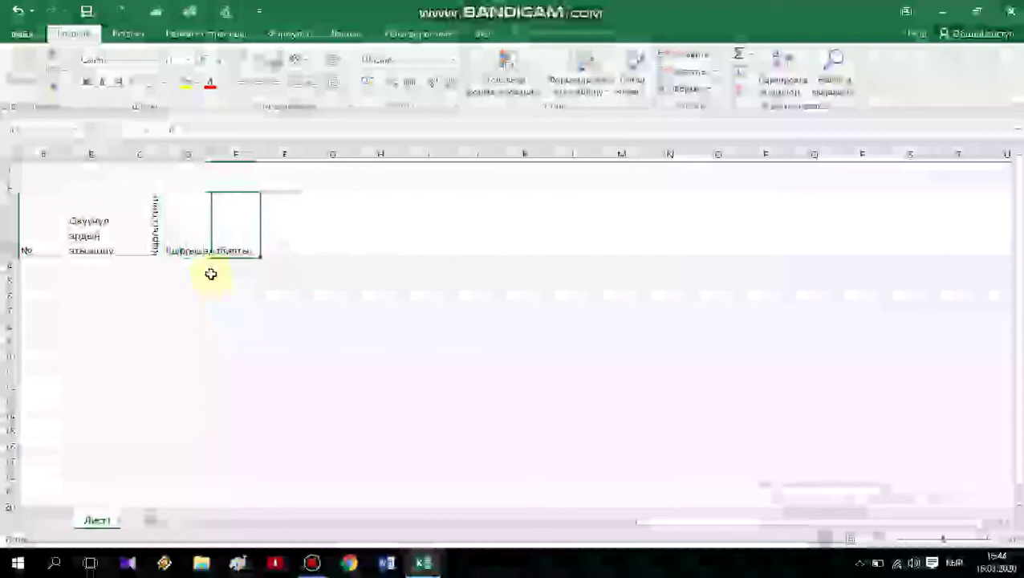
{"action": "left_click", "coordinate": [203, 255]}
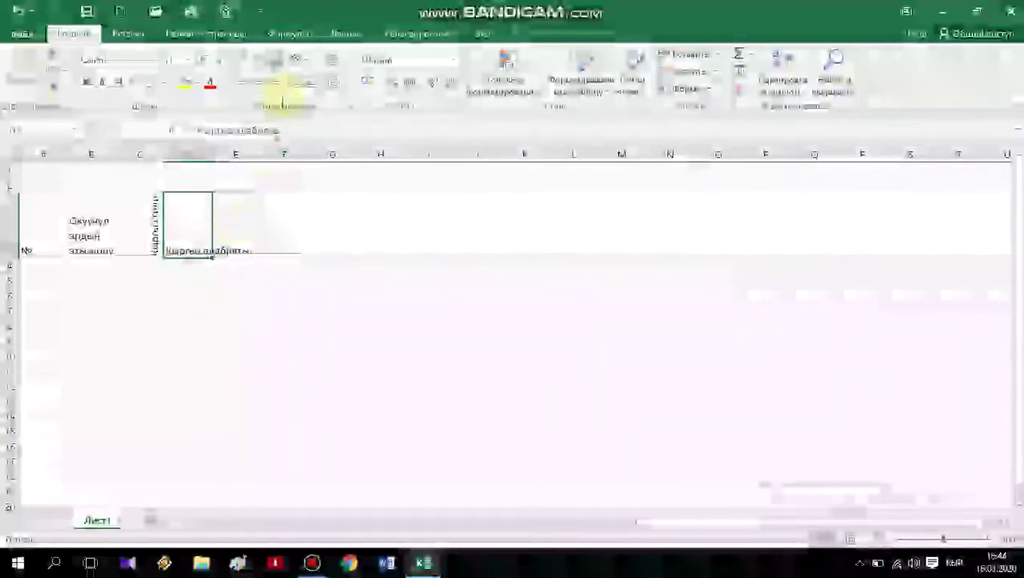
{"action": "left_click", "coordinate": [298, 65]}
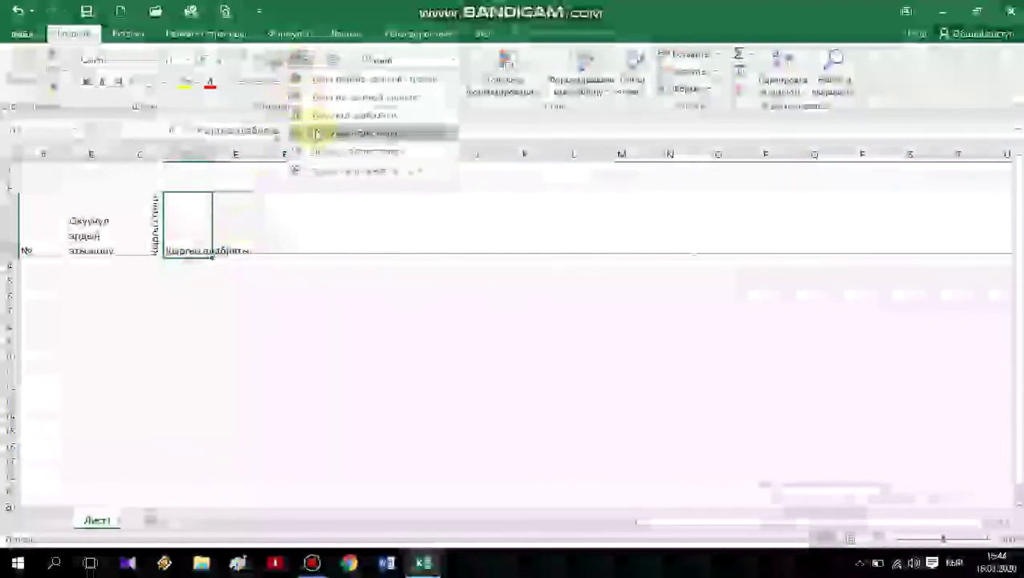
{"action": "left_click", "coordinate": [328, 136]}
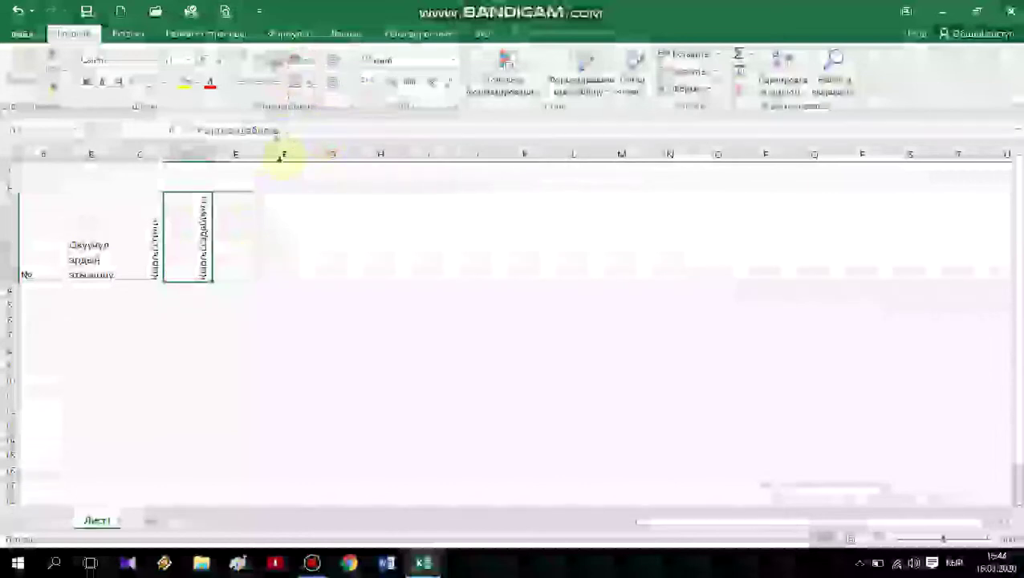
- Apply Rotate Text Up to header cells E3 through H3, then select E3
{"action": "left_click_drag", "start_coordinate": [218, 236], "coordinate": [438, 237]}
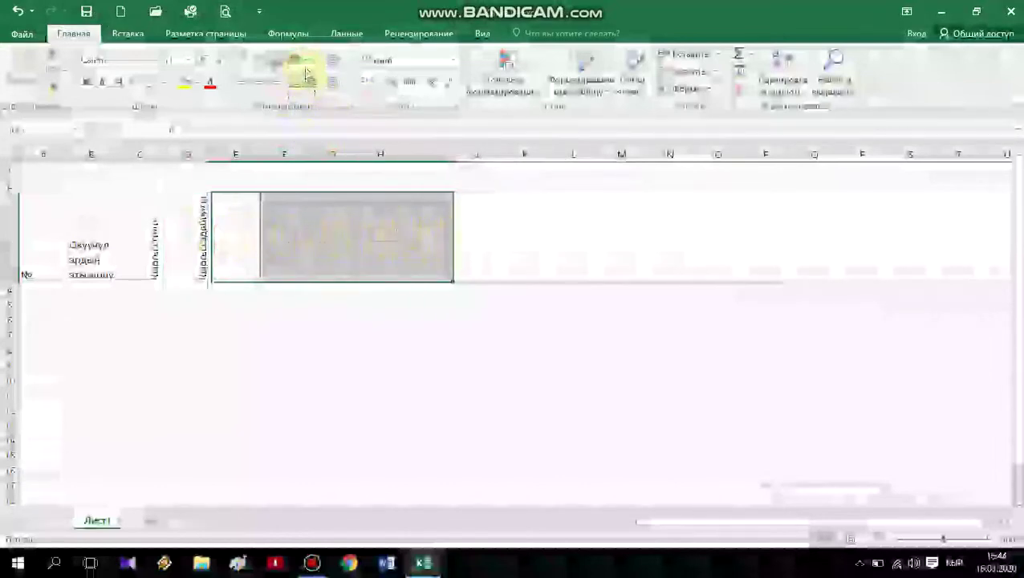
{"action": "left_click", "coordinate": [304, 66]}
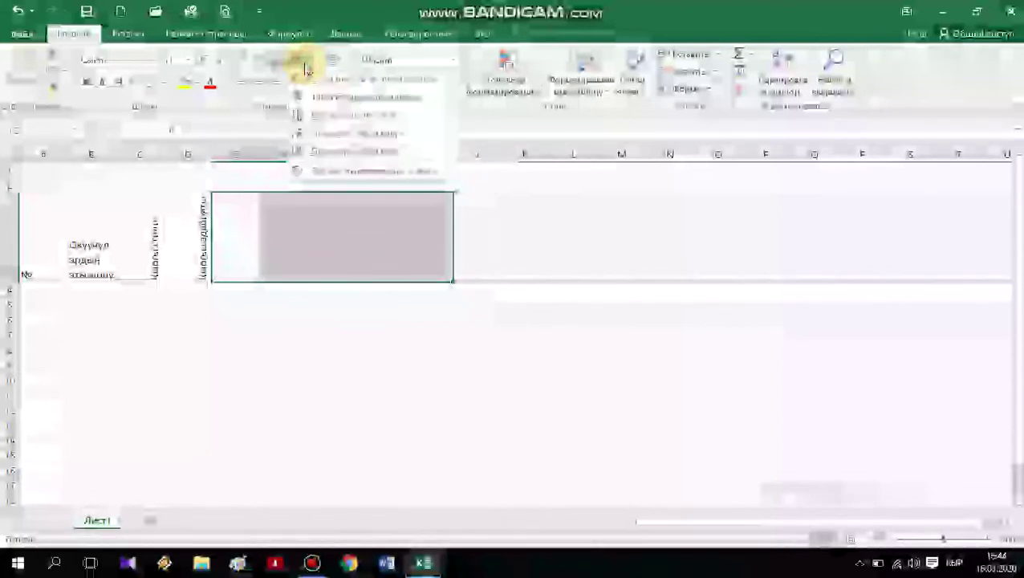
{"action": "left_click", "coordinate": [321, 133]}
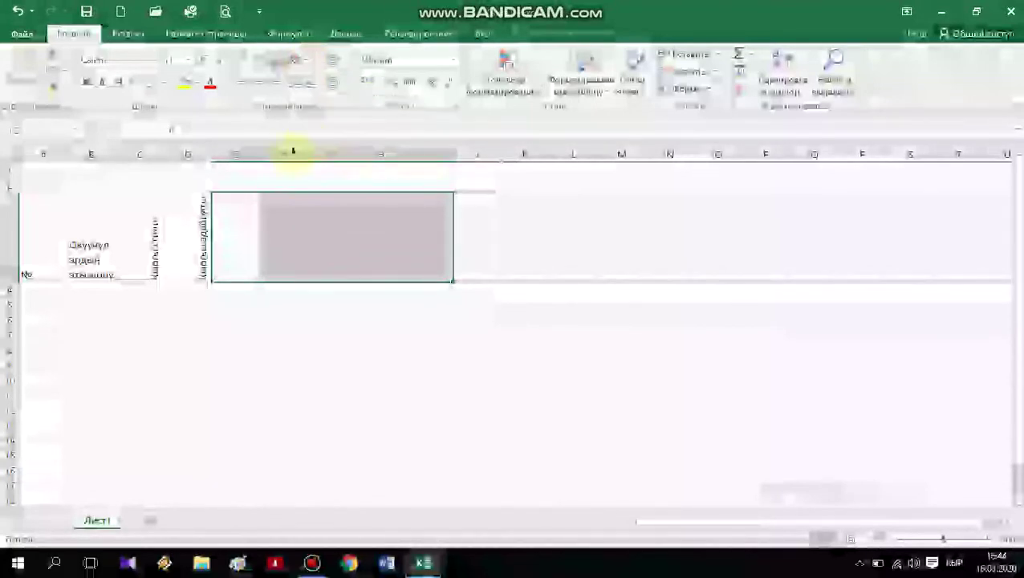
{"action": "left_click", "coordinate": [234, 237]}
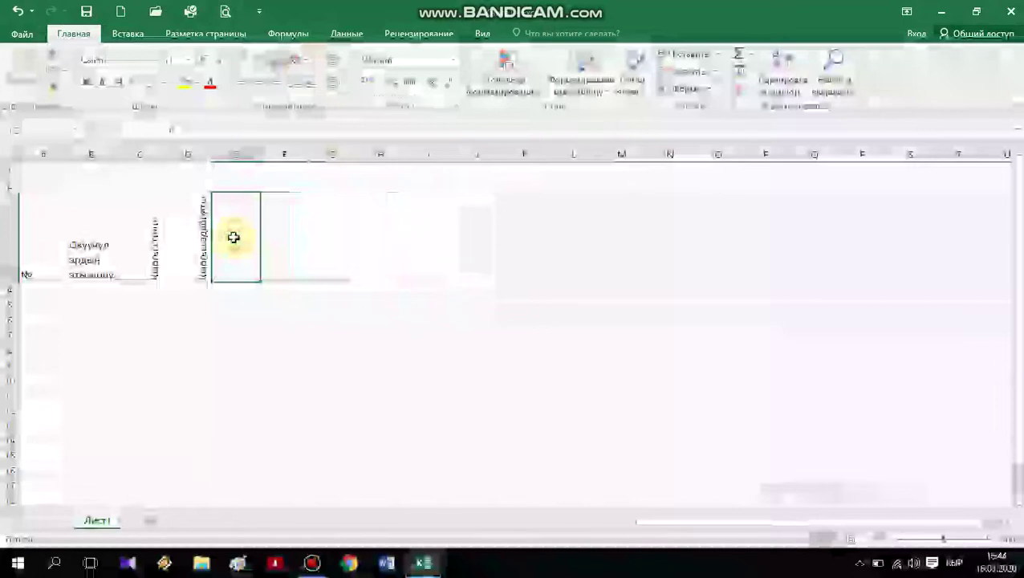
- Type E3–I3 subject headings including Алгебра, Геометрия and Кыргызстандын тарыхы, and begin Дүйнөнүн тарыхы in J3
{"action": "type", "text": "Орус тили"}
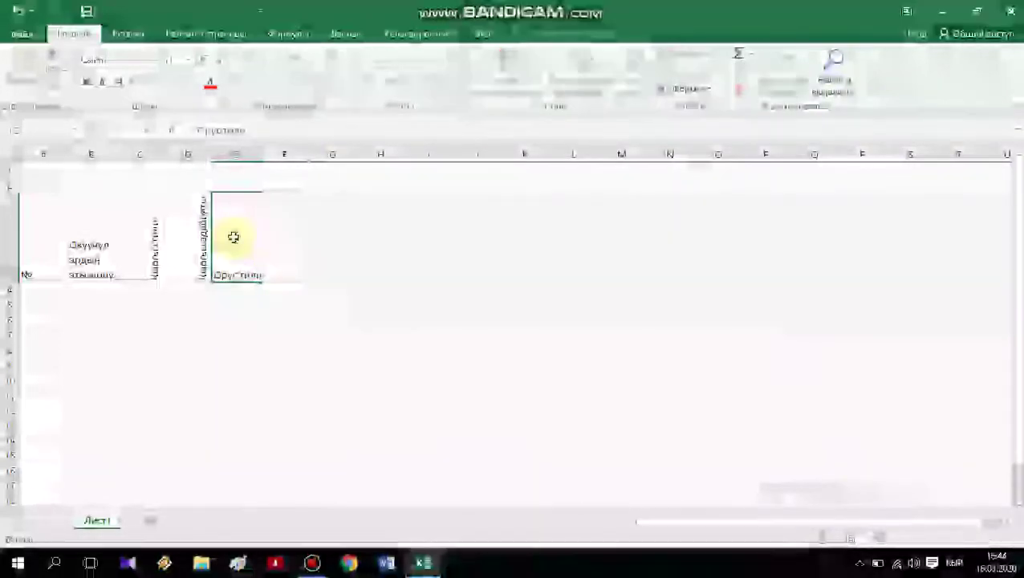
{"action": "key", "text": "Tab"}
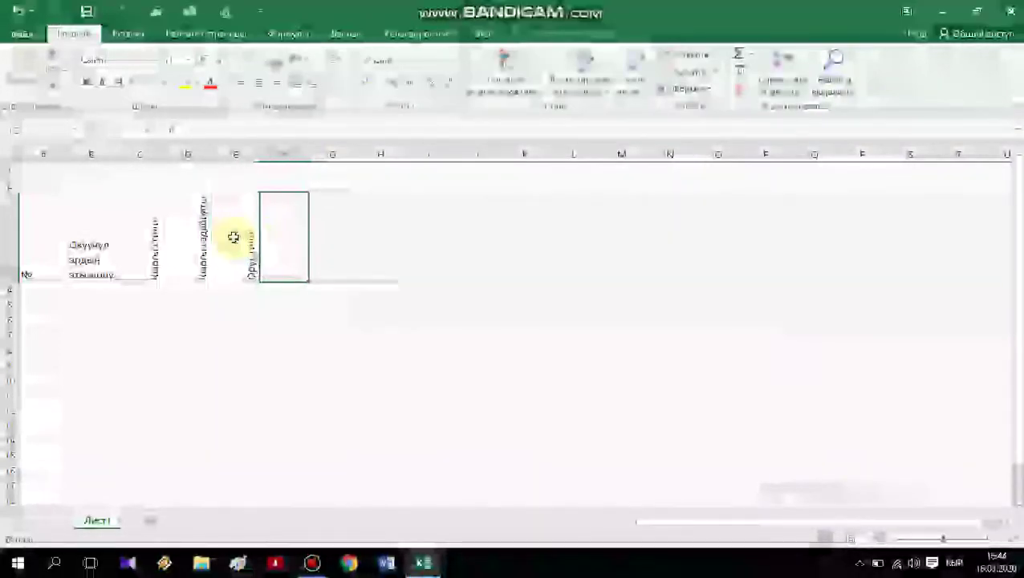
{"action": "type", "text": "Орус адабияты"}
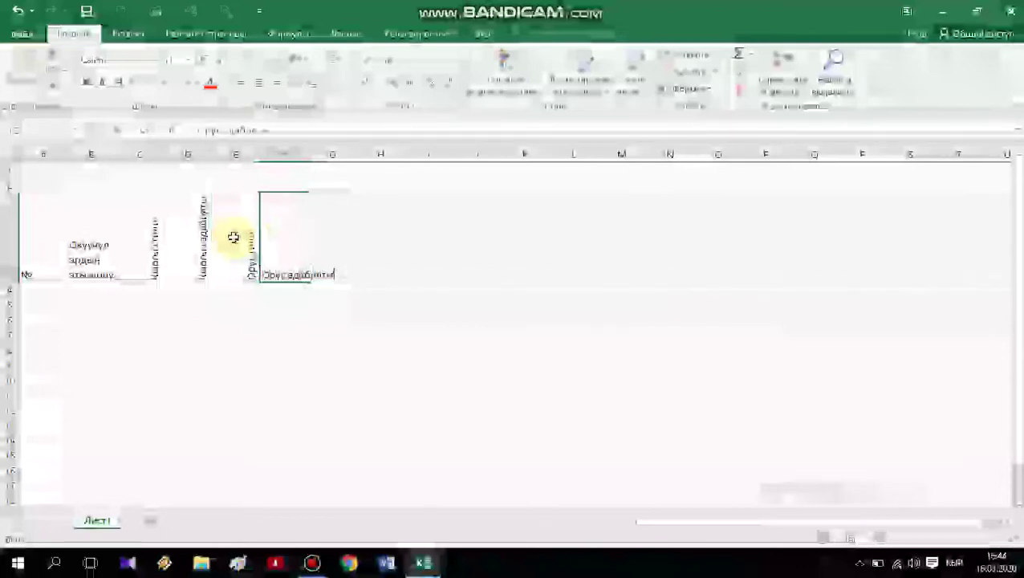
{"action": "key", "text": "Tab"}
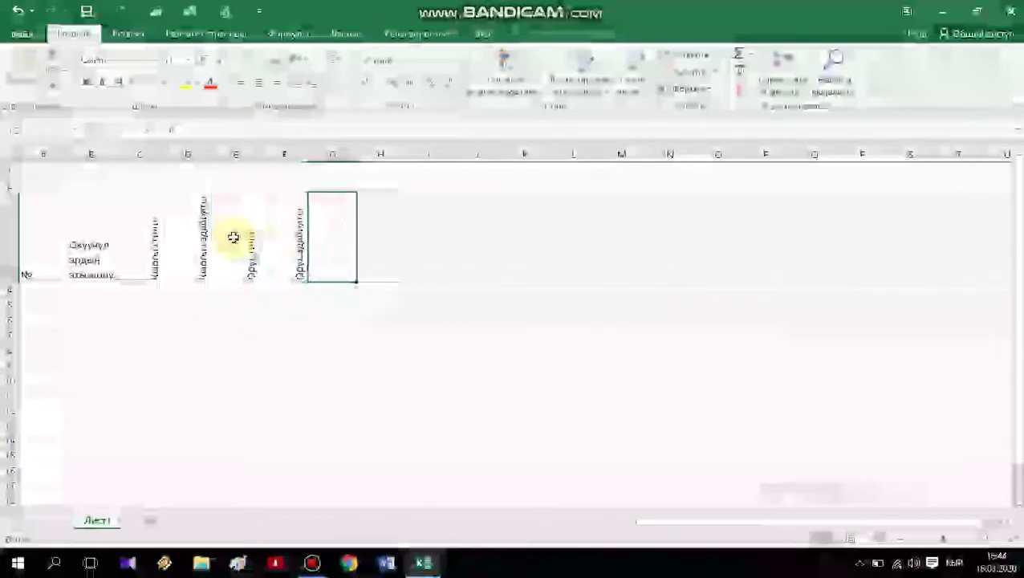
{"action": "type", "text": "Ал"}
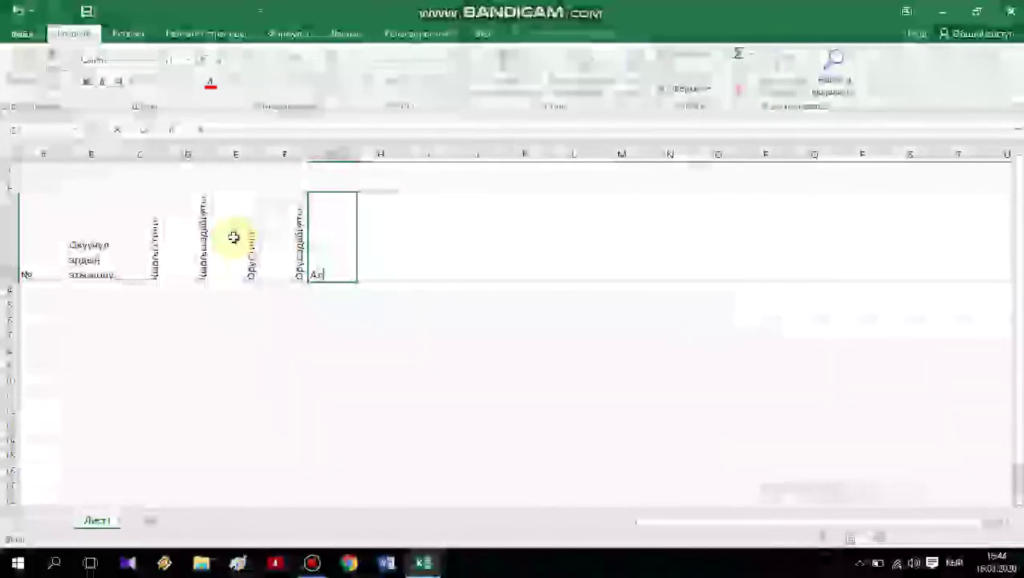
{"action": "type", "text": "гебра"}
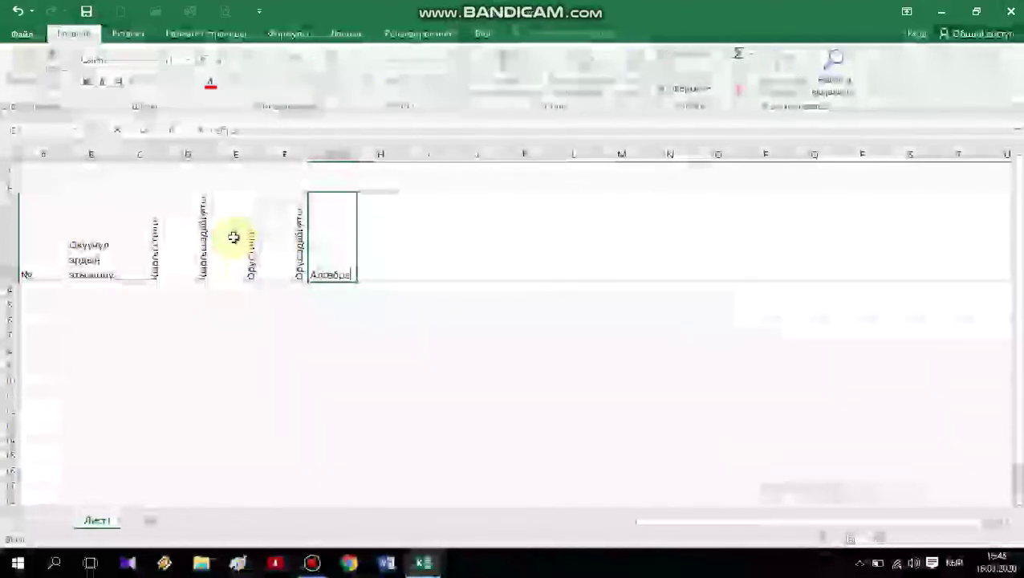
{"action": "key", "text": "Tab"}
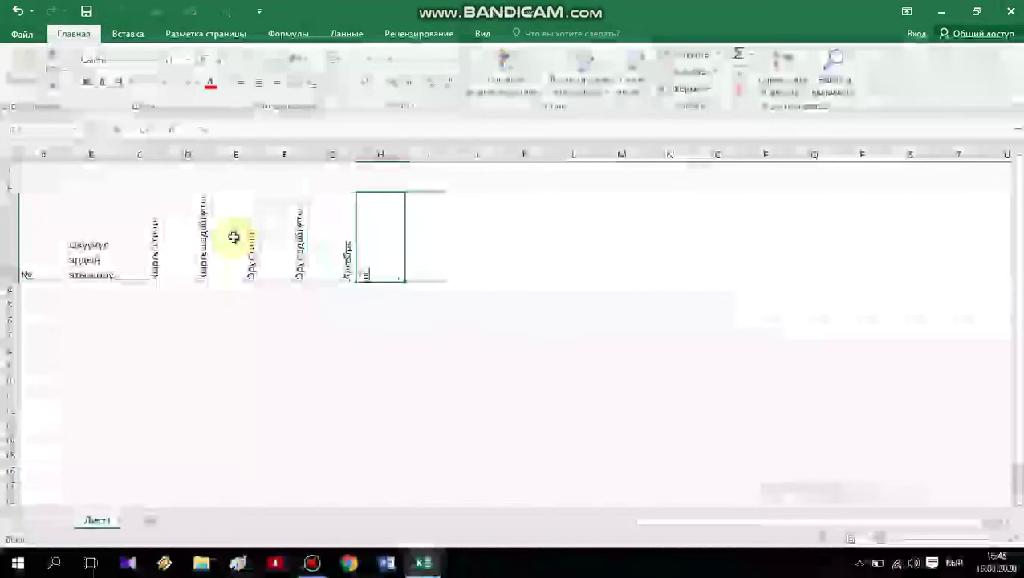
{"action": "type", "text": "Геометрия"}
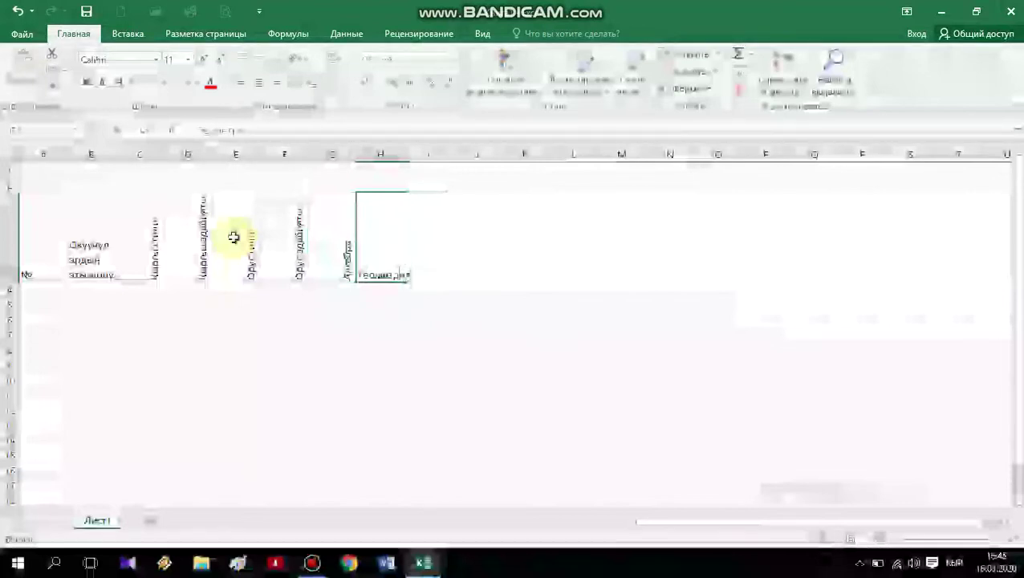
{"action": "key", "text": "Tab"}
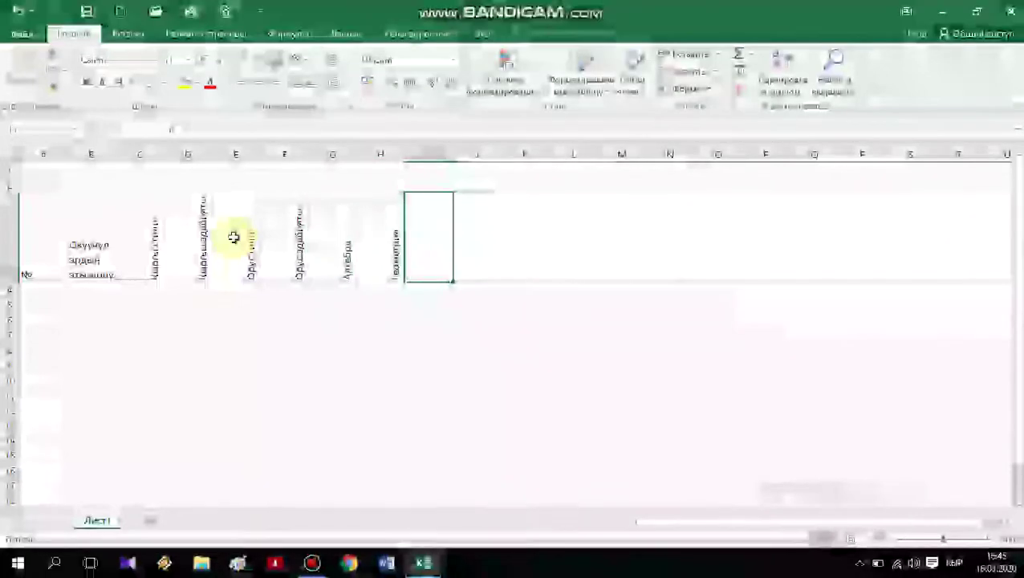
{"action": "type", "text": "Фиканд"}
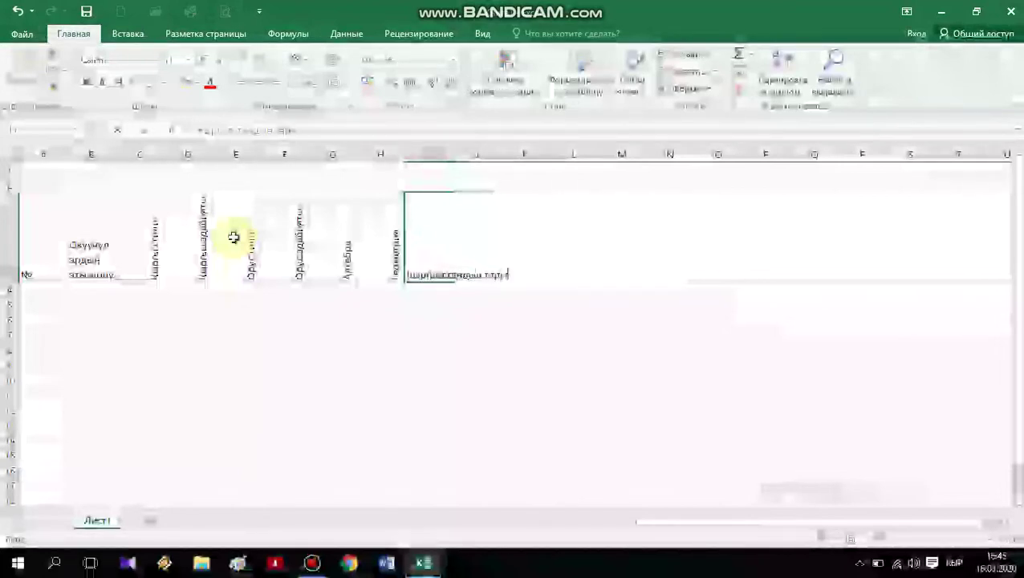
{"action": "key", "text": "Tab"}
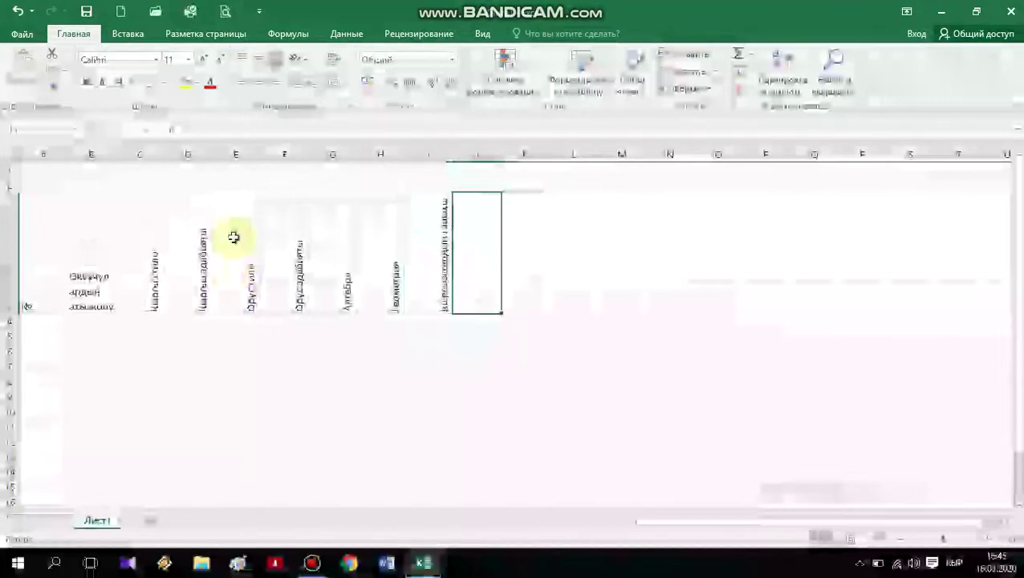
{"action": "type", "text": "Д"}
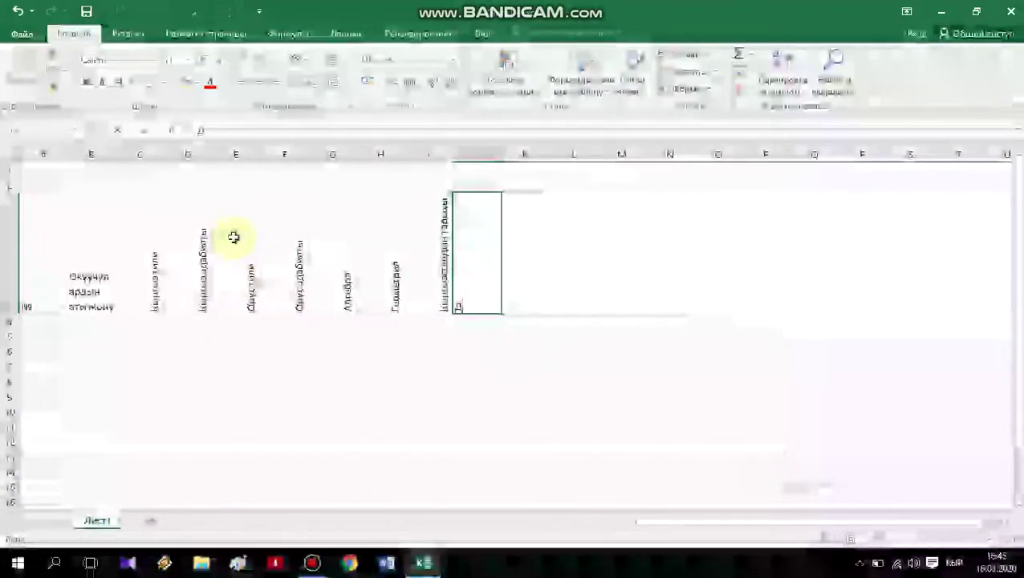
{"action": "type", "text": "у"}
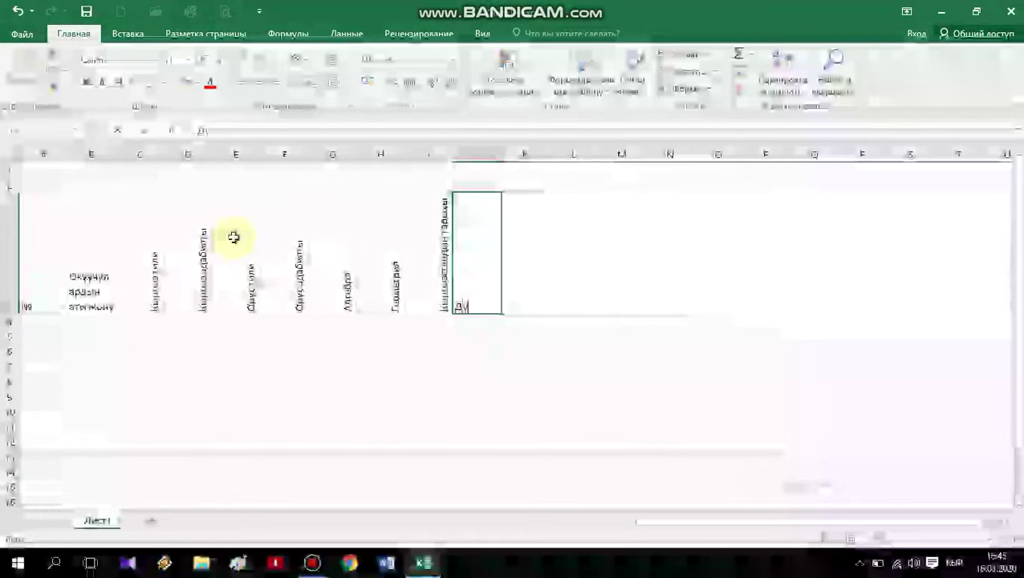
{"action": "type", "text": "н"}
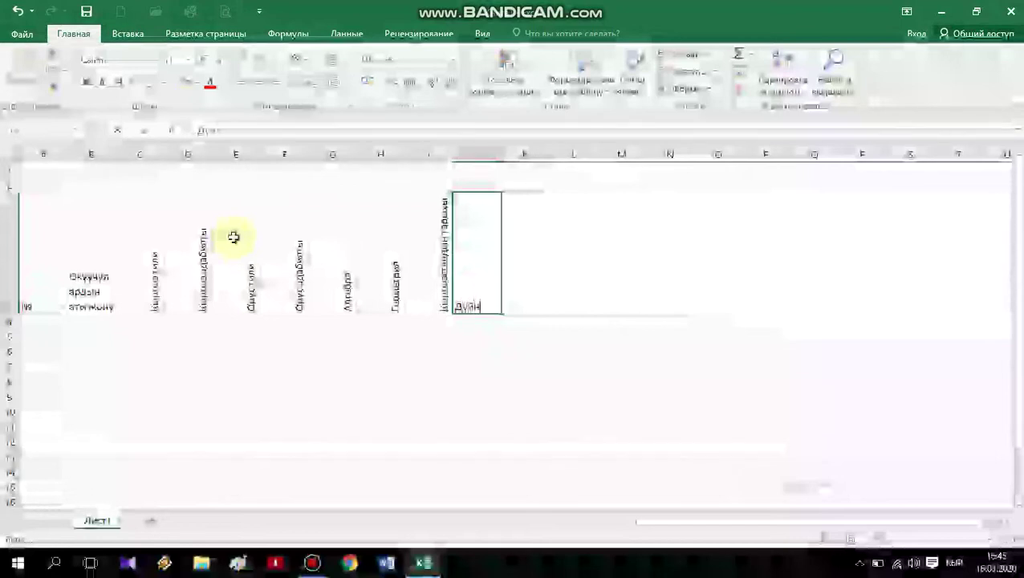
{"action": "type", "text": "өнүн таа"}
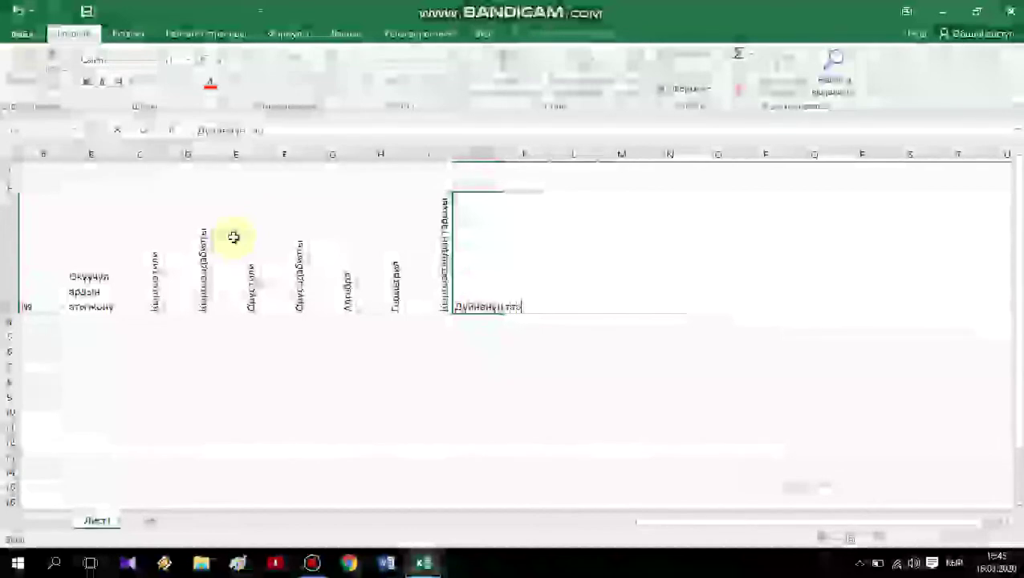
{"action": "type", "text": "нымы"}
- Finish Дүйнөнүн тарыхы in J3 and add the Адам жана коом, География and Биология headings
{"action": "key", "text": "Tab"}
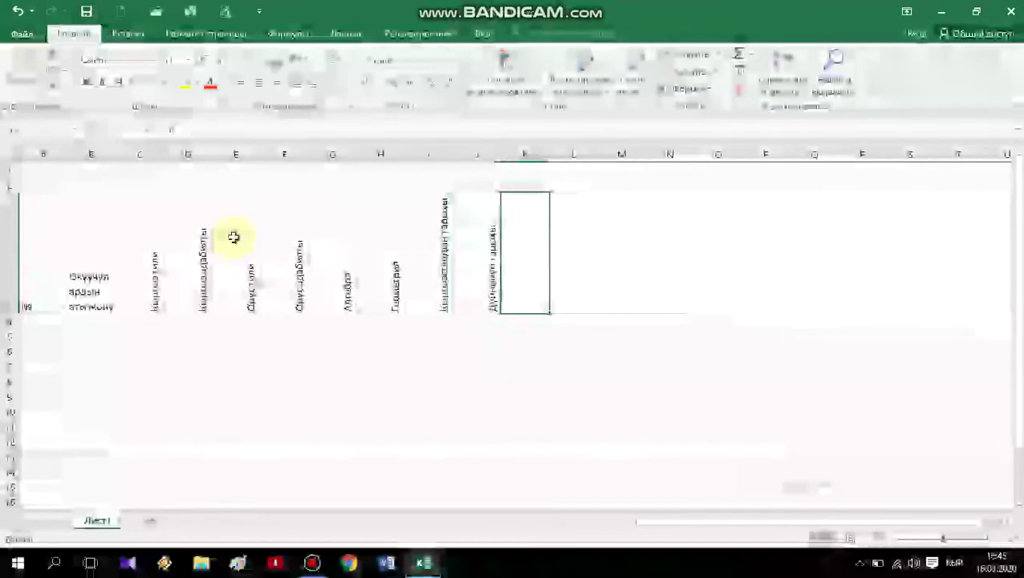
{"action": "type", "text": "Те"}
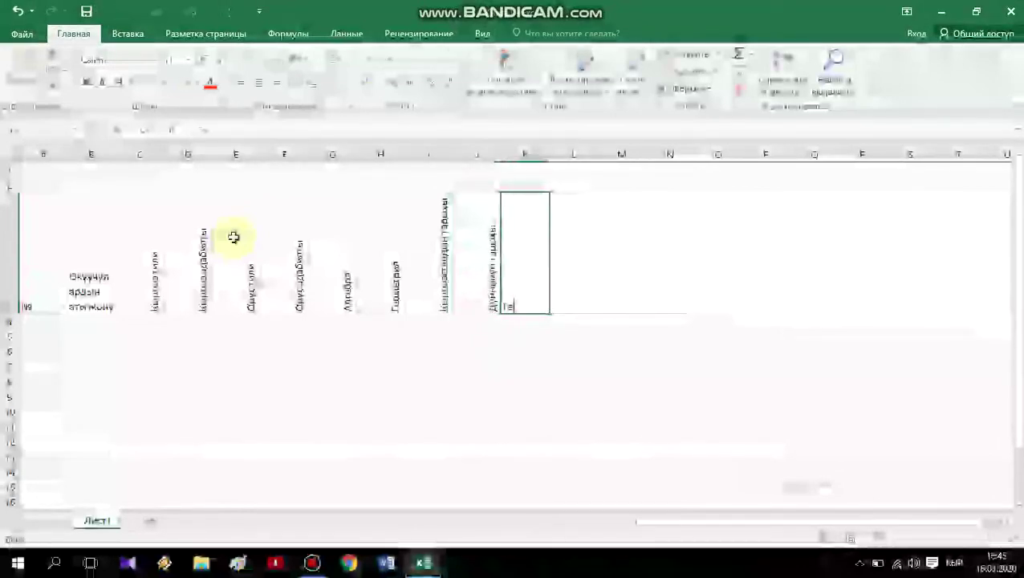
{"action": "type", "text": "ам жана"}
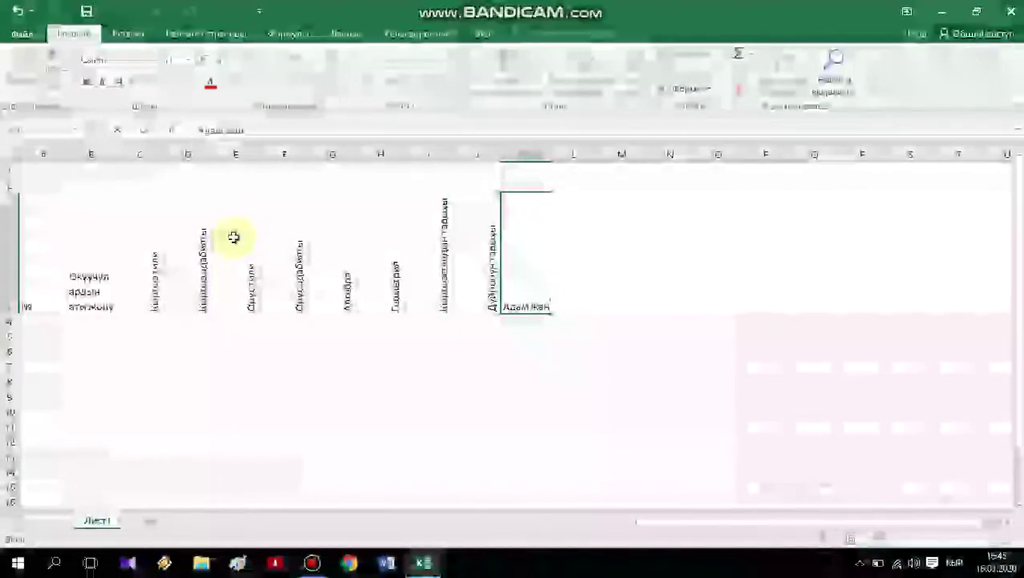
{"action": "type", "text": " коо"}
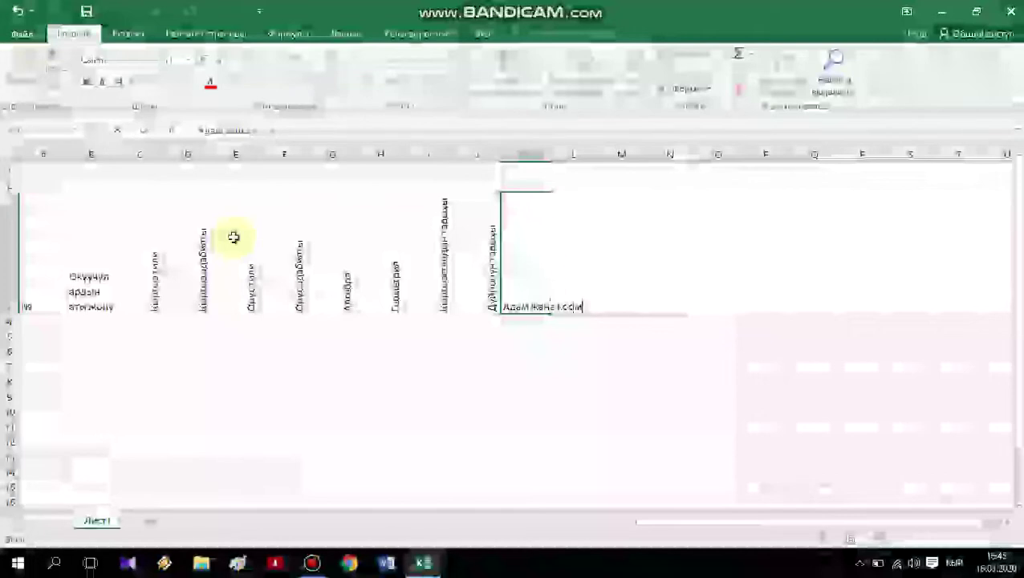
{"action": "type", "text": "м"}
{"action": "key", "text": "Tab"}
{"action": "type", "text": "Ф"}
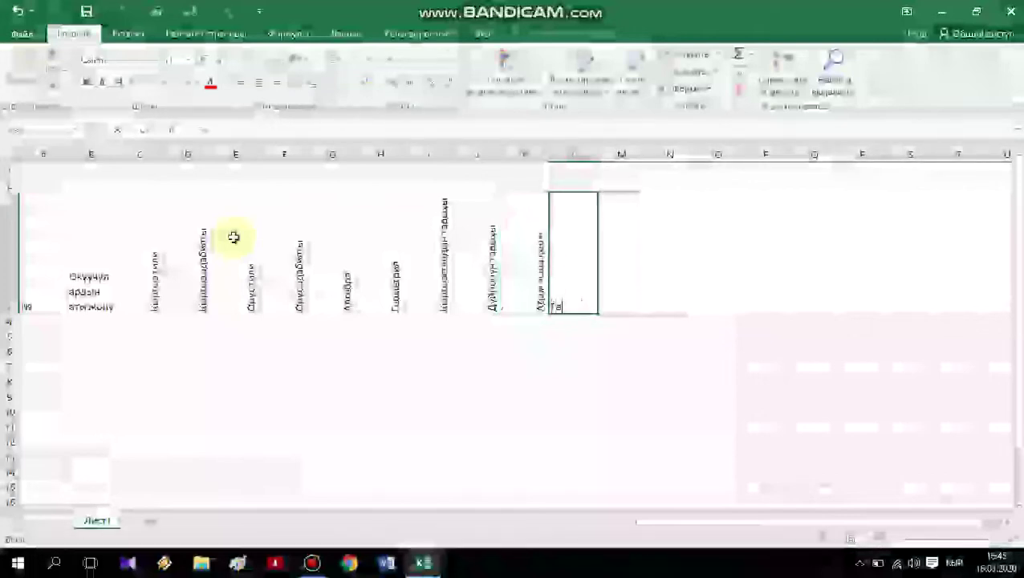
{"action": "type", "text": "афия"}
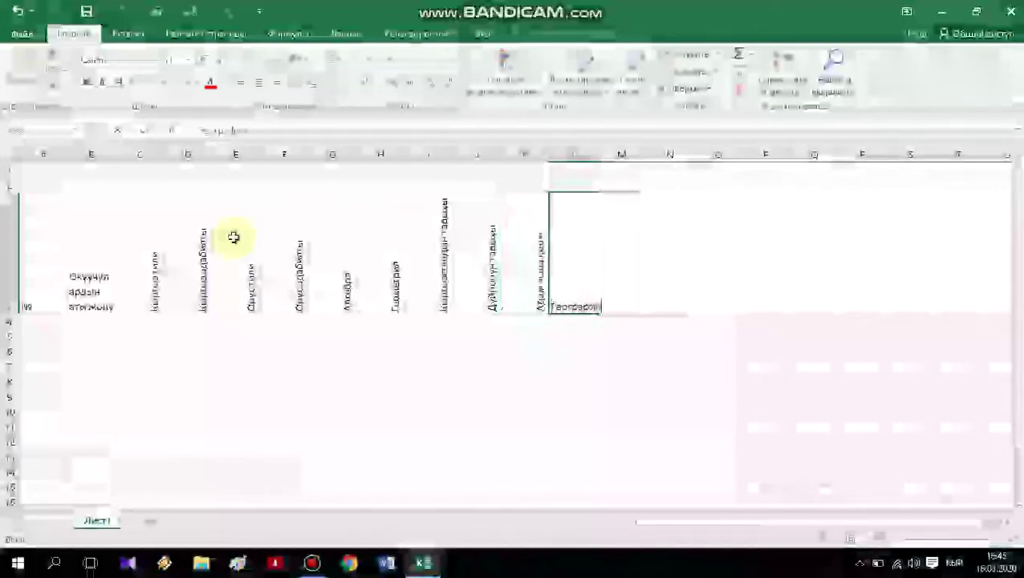
{"action": "key", "text": "Tab"}
{"action": "type", "text": "Биологи"}
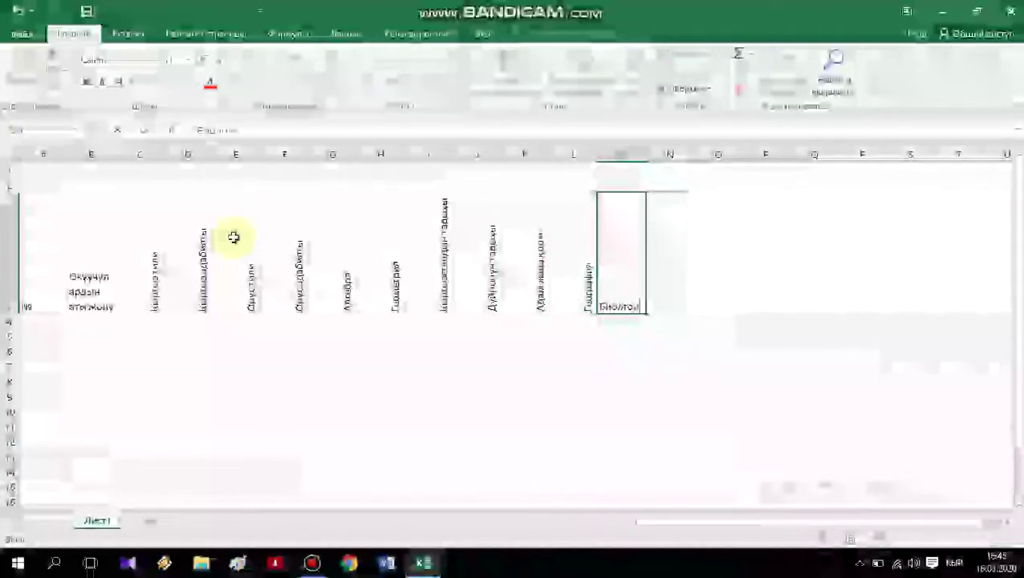
{"action": "type", "text": "я"}
{"action": "key", "text": "Tab"}
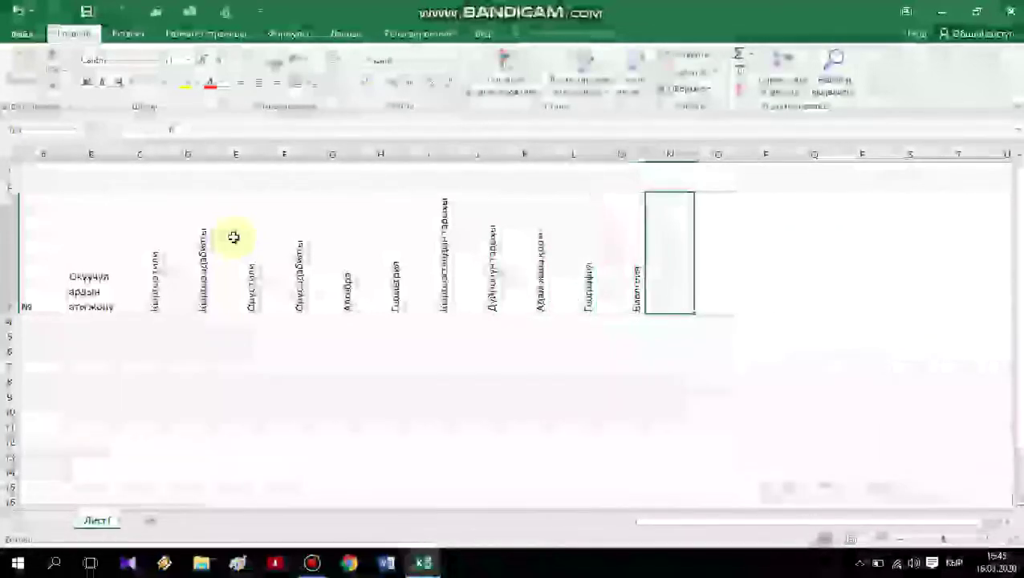
- Add the Химия, Физика and Англис тили headings in the following columns
{"action": "type", "text": "Хим"}
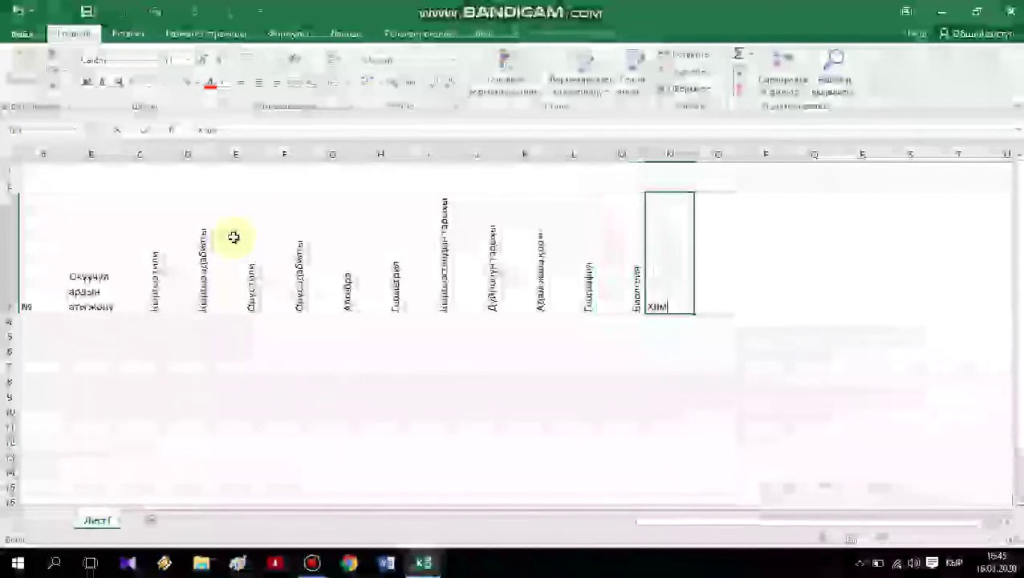
{"action": "type", "text": "ия"}
{"action": "key", "text": "Tab"}
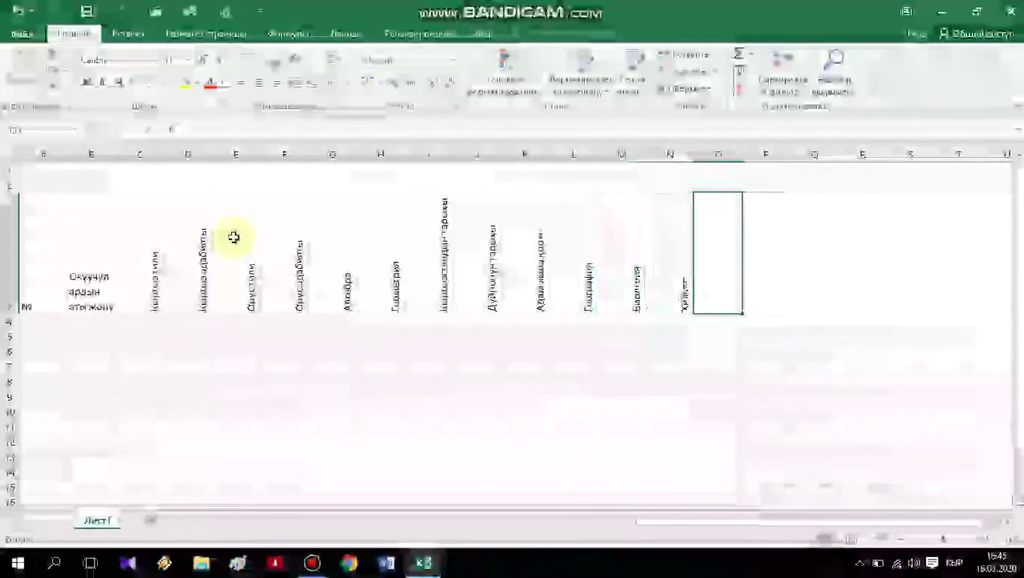
{"action": "type", "text": "Физика"}
{"action": "key", "text": "Tab"}
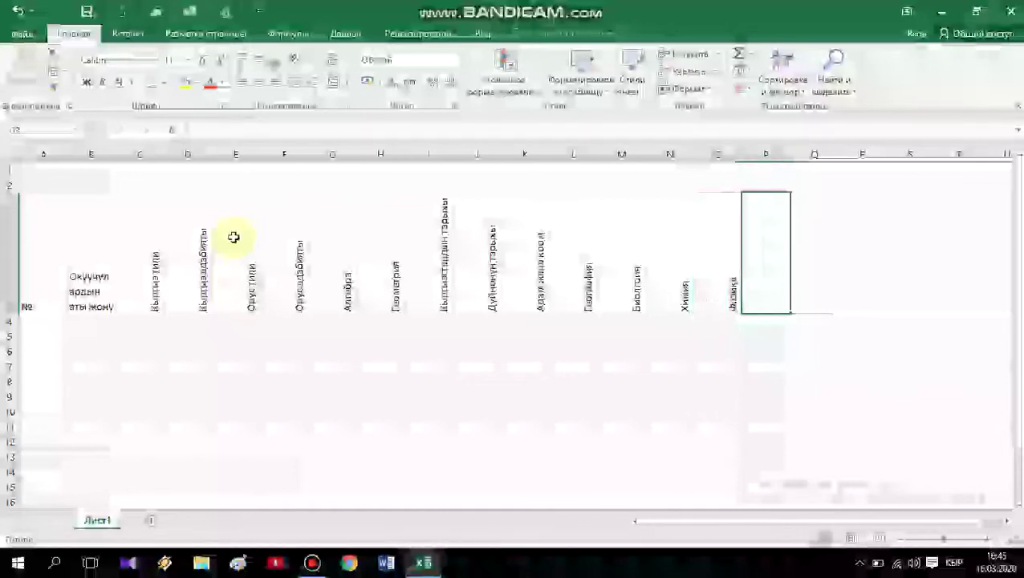
{"action": "type", "text": "Англис тили"}
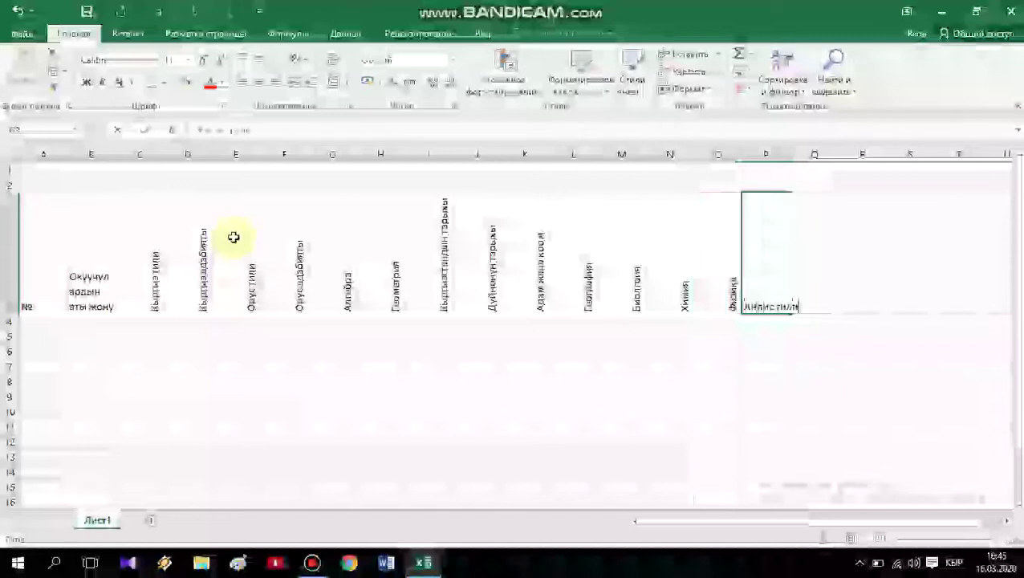
{"action": "key", "text": "Tab"}
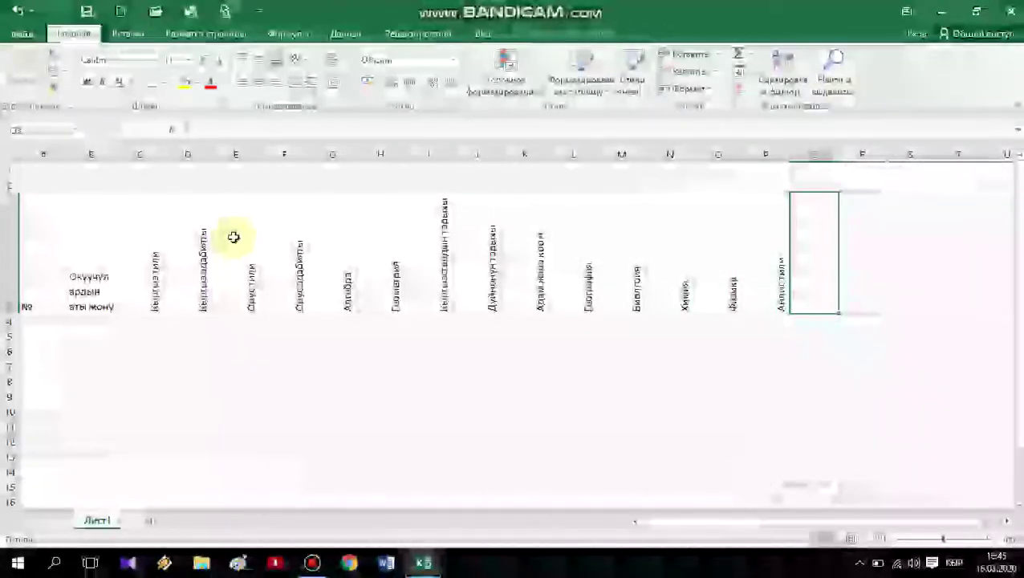
- Add the Дене тарбия heading after fixing a typo, then the ААЧД heading
{"action": "type", "text": "Дан"}
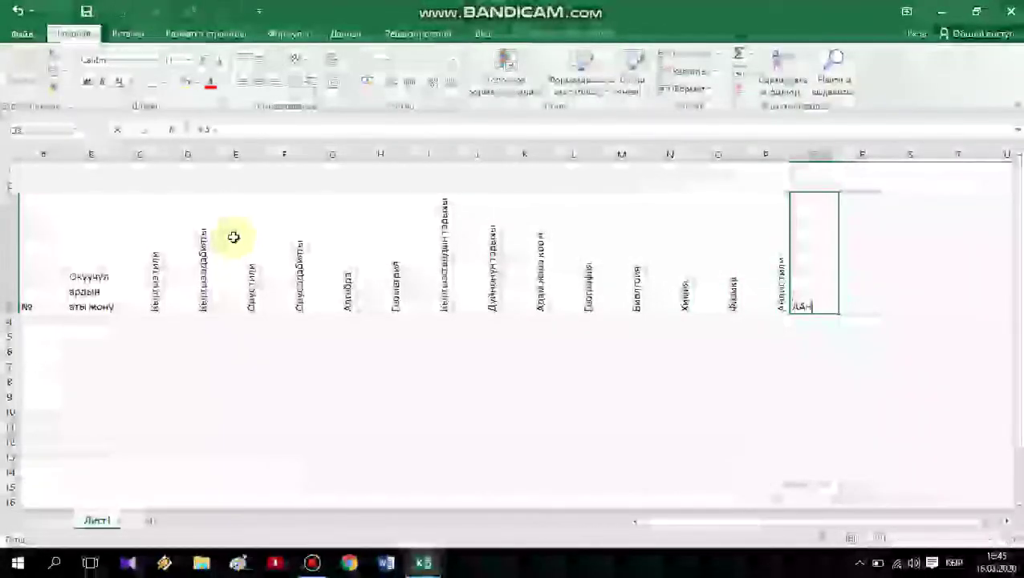
{"action": "type", "text": "и"}
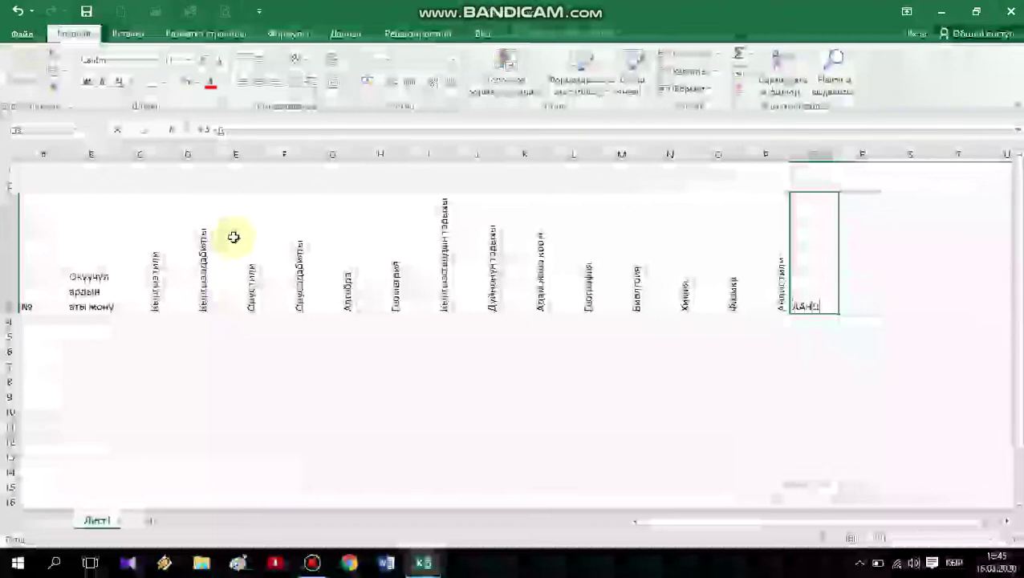
{"action": "key", "text": "BackSpace"}
{"action": "key", "text": "BackSpace"}
{"action": "key", "text": "BackSpace"}
{"action": "key", "text": "BackSpace"}
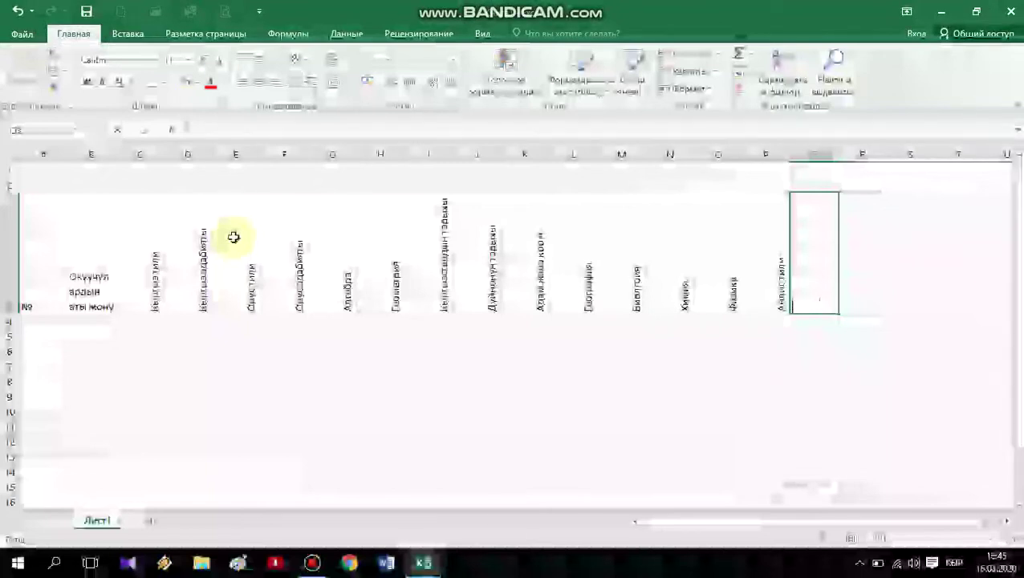
{"action": "type", "text": "Дене тарбия"}
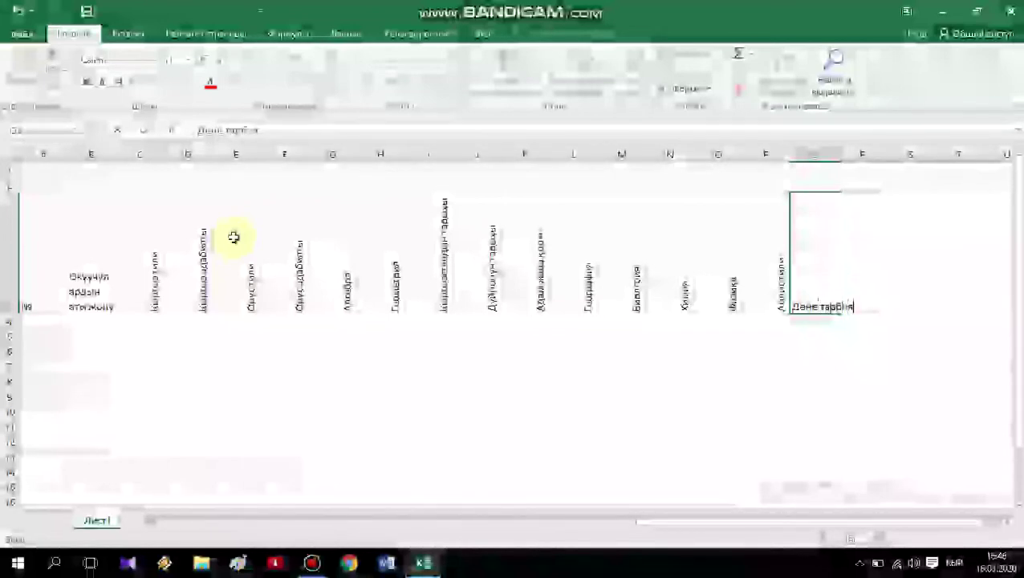
{"action": "key", "text": "Tab"}
{"action": "type", "text": "А"}
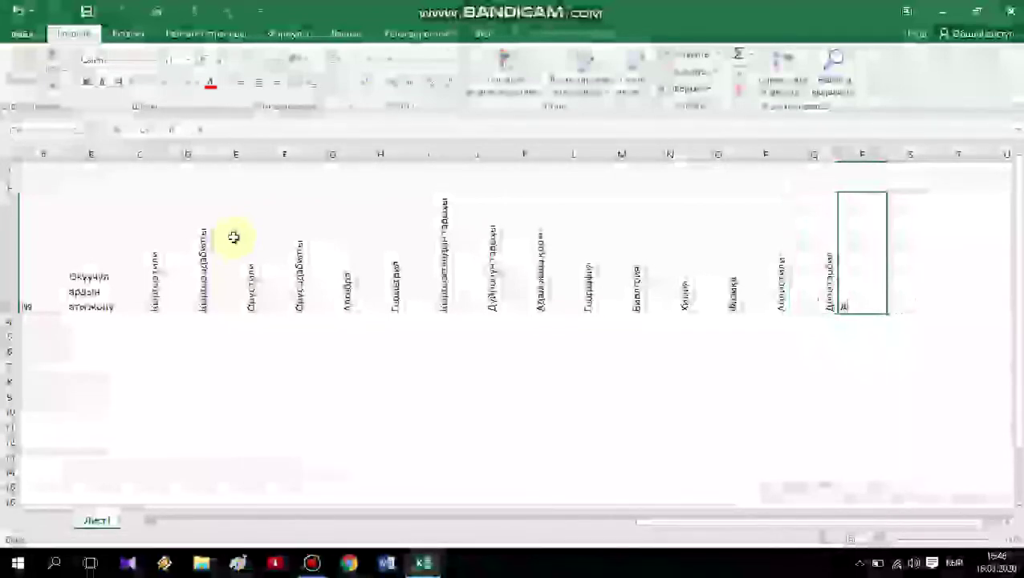
{"action": "type", "text": "А+Б"}
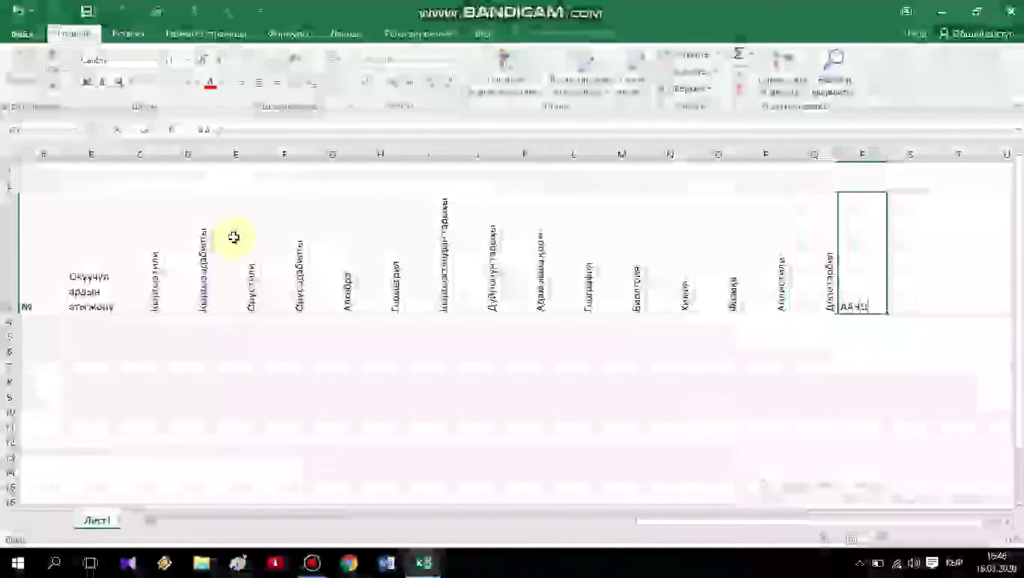
{"action": "key", "text": "Tab"}
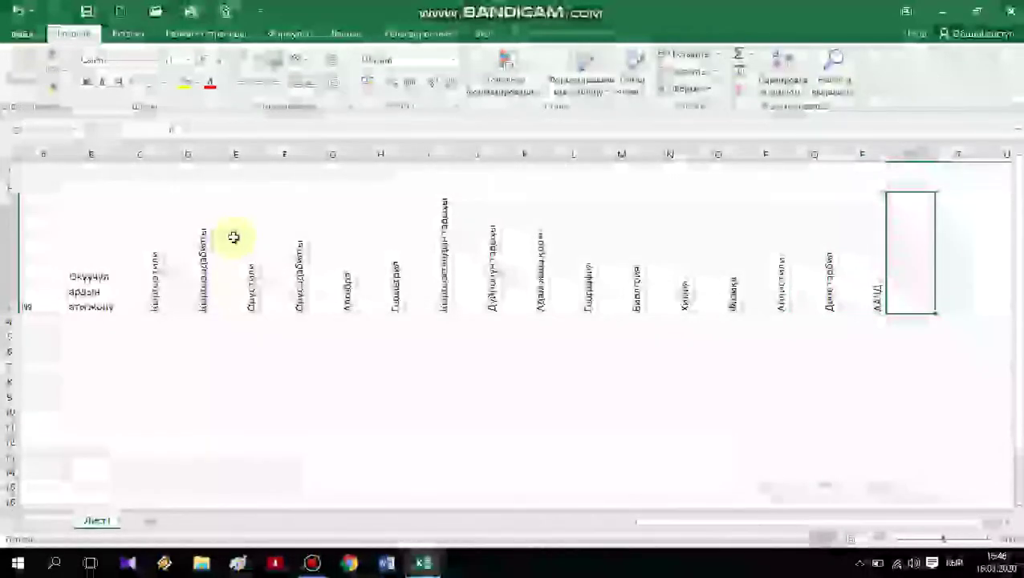
- Finish the row with the Бардыгы, Себептүү and Жүрүш-турушу headings through U3
{"action": "type", "text": "Бардыгы"}
{"action": "key", "text": "Tab"}
{"action": "type", "text": "С"}
{"action": "type", "text": "ак"}
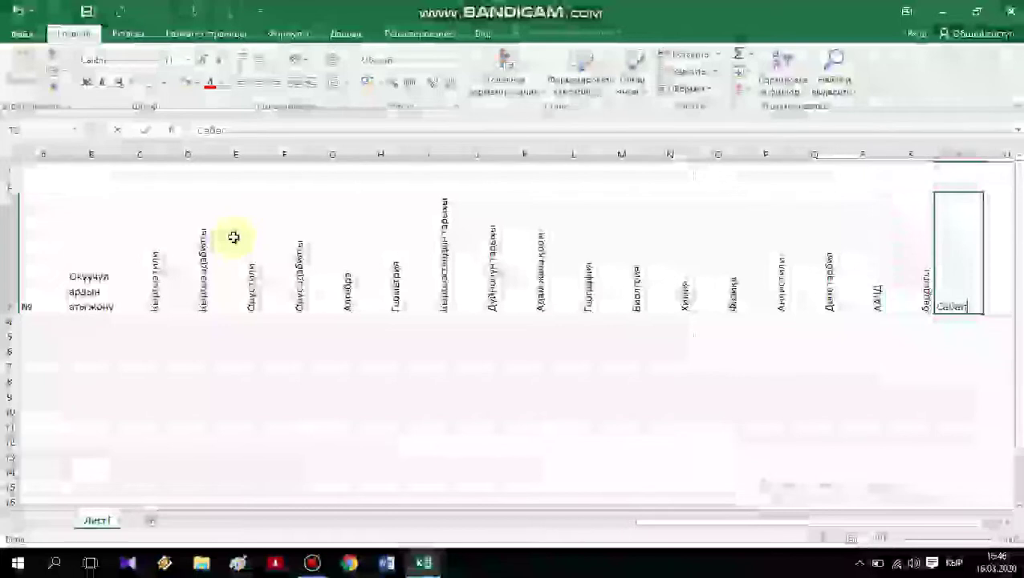
{"action": "type", "text": "у"}
{"action": "key", "text": "BackSpace"}
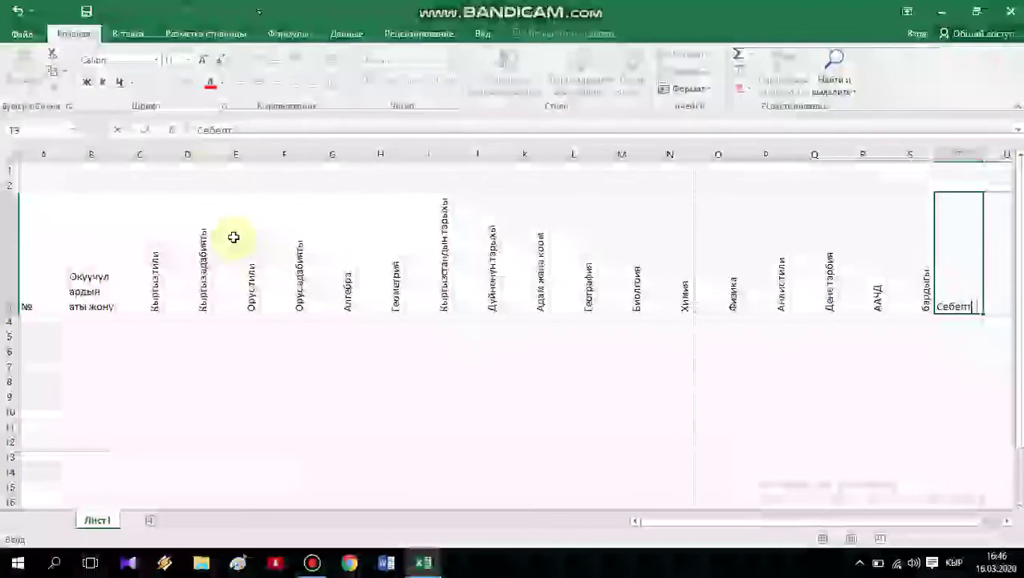
{"action": "type", "text": "үү"}
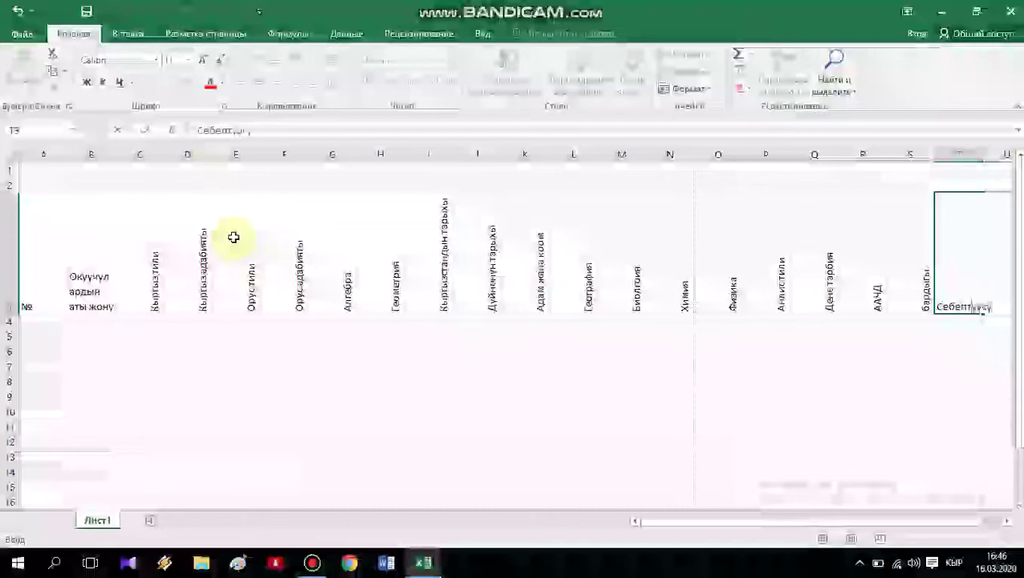
{"action": "key", "text": "Tab"}
{"action": "type", "text": "Жу"}
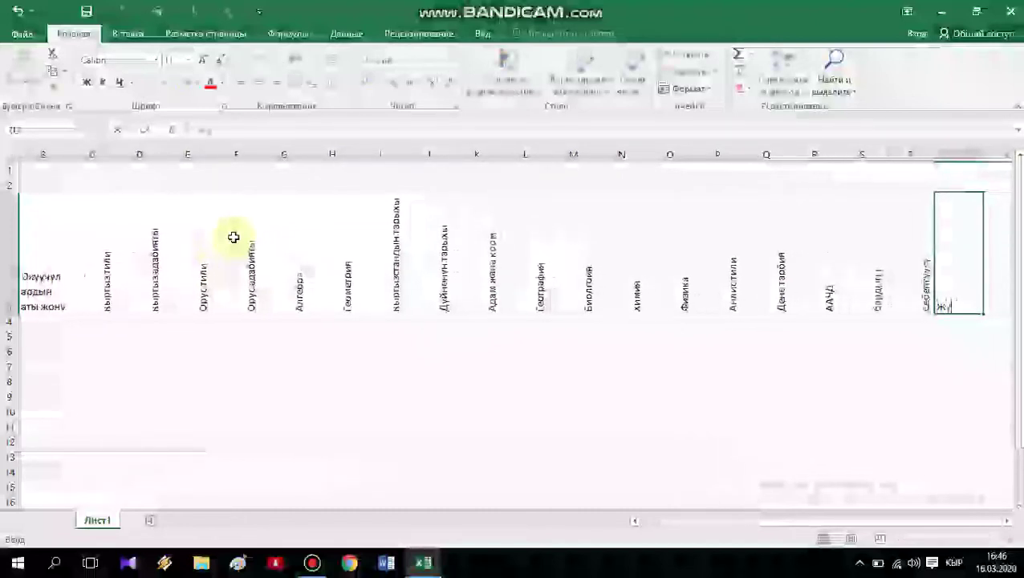
{"action": "type", "text": "рүм-түрүм"}
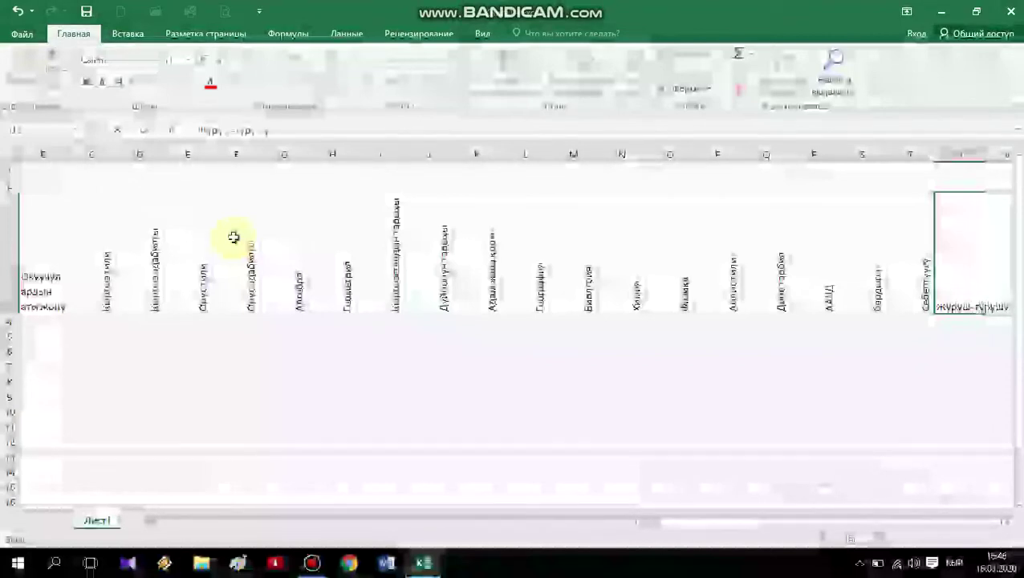
{"action": "key", "text": "Tab"}
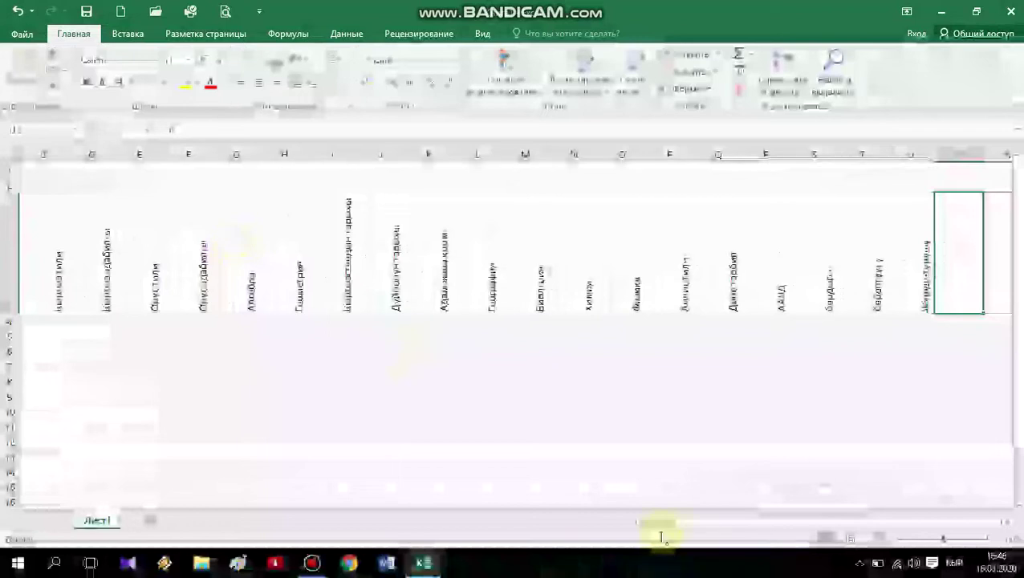
- Narrow column A, widen column B so the student-name heading fits one line, and narrow columns C and D
{"action": "left_click_drag", "start_coordinate": [722, 525], "coordinate": [676, 539]}
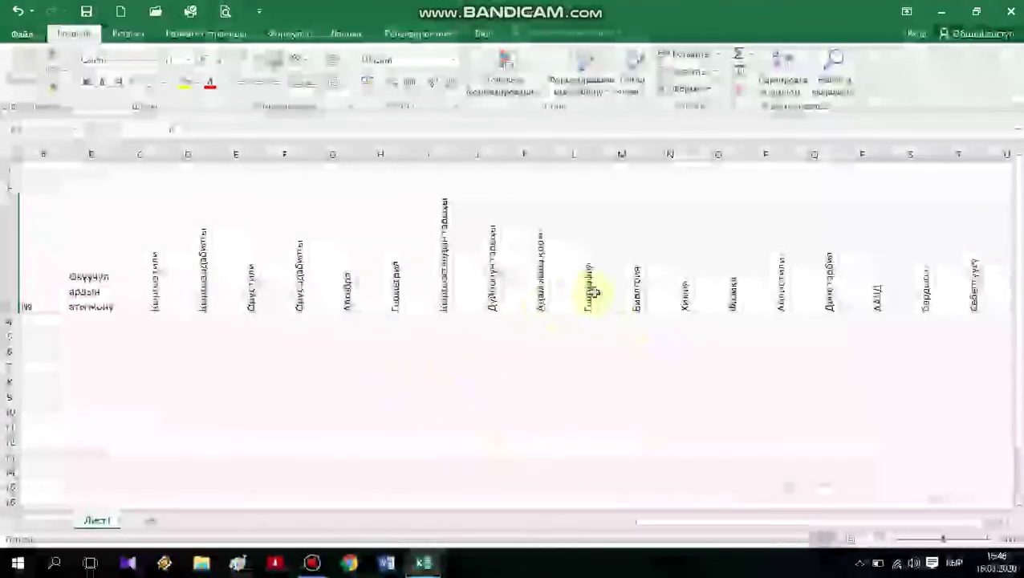
{"action": "mouse_move", "coordinate": [723, 522]}
{"action": "left_mouse_down"}
{"action": "mouse_move", "coordinate": [765, 526]}
{"action": "mouse_move", "coordinate": [711, 523]}
{"action": "left_mouse_up"}
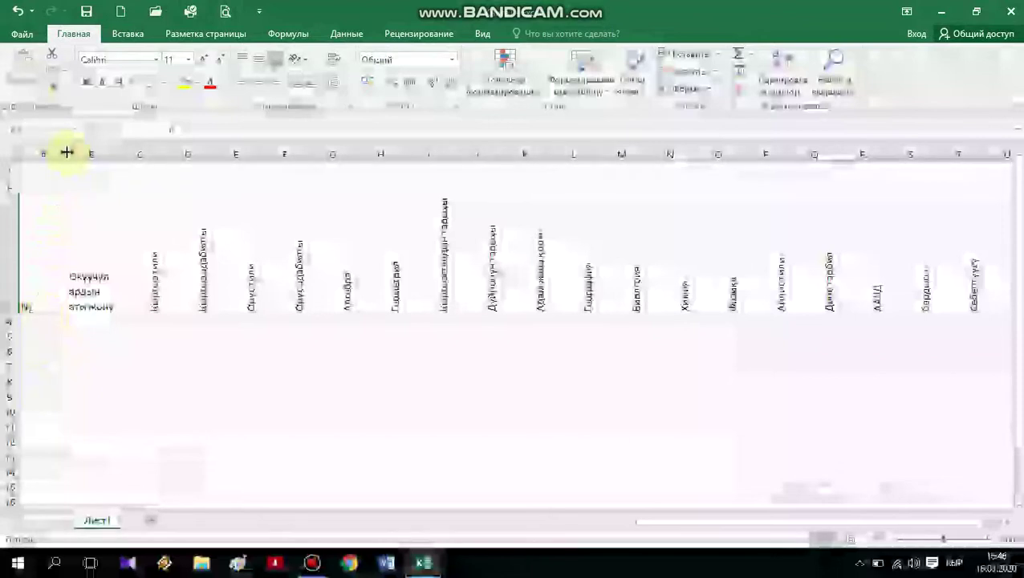
{"action": "left_click_drag", "start_coordinate": [66, 153], "coordinate": [41, 156]}
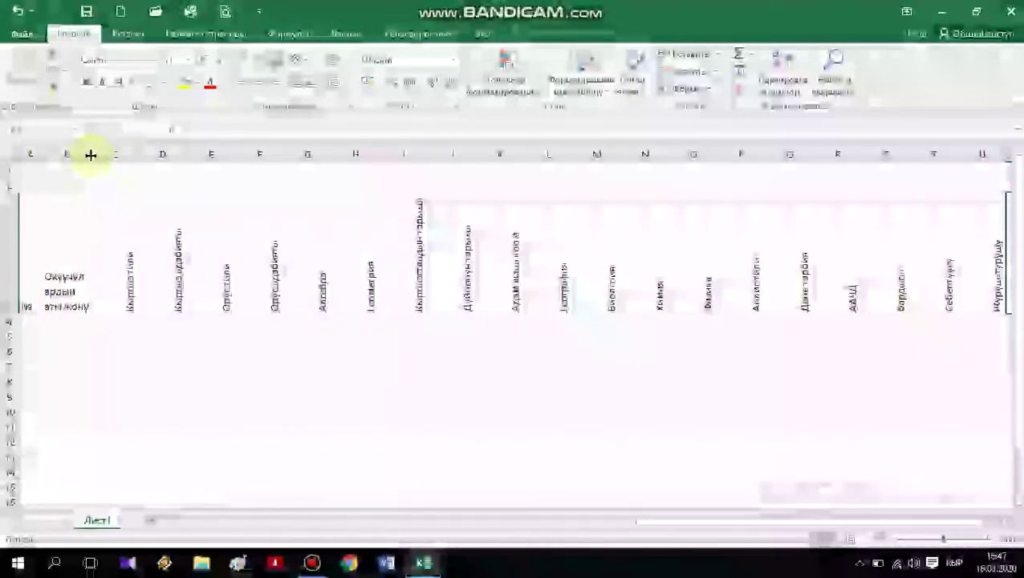
{"action": "left_click_drag", "start_coordinate": [90, 154], "coordinate": [155, 157]}
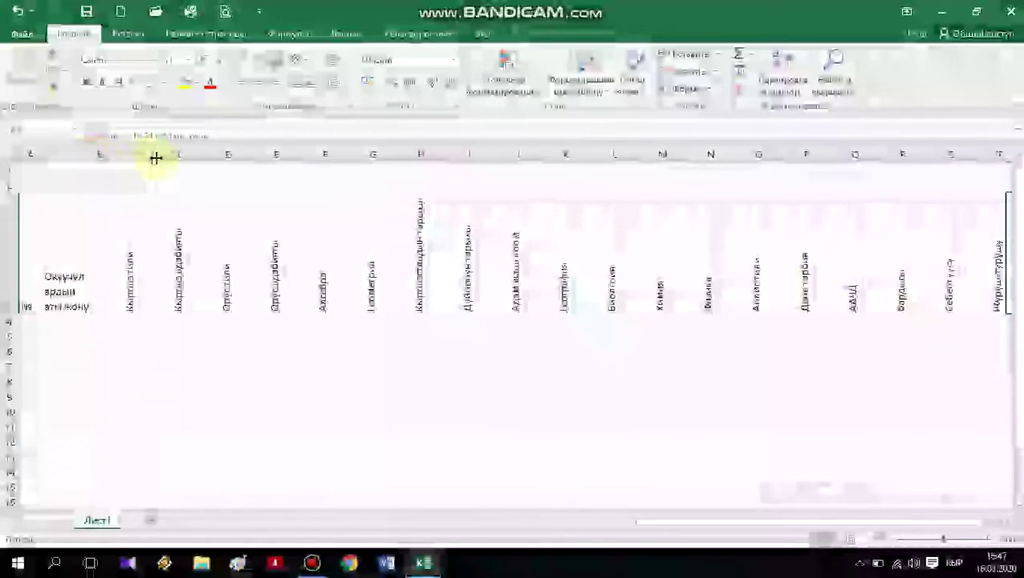
{"action": "left_click_drag", "start_coordinate": [155, 158], "coordinate": [167, 159]}
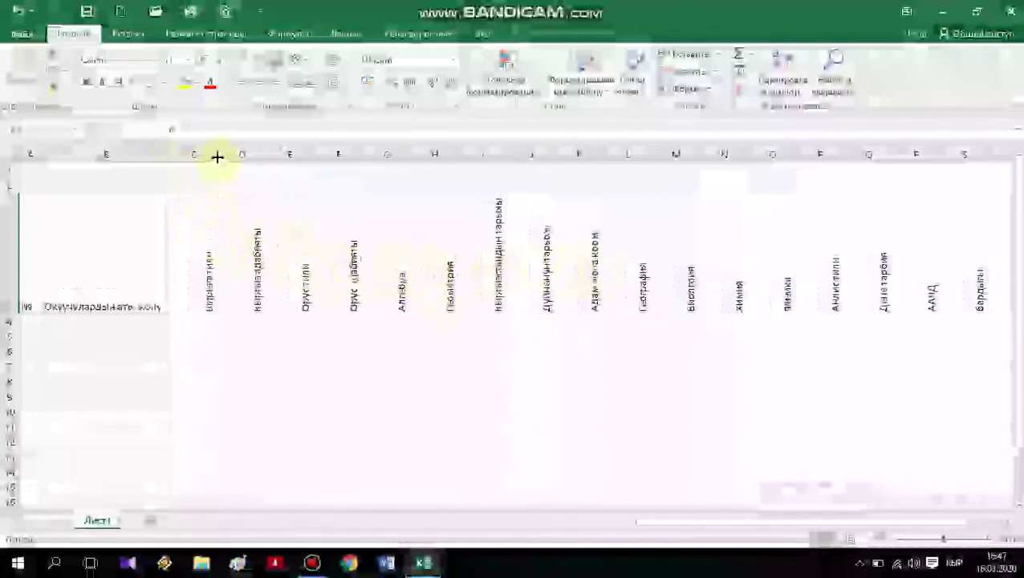
{"action": "left_click_drag", "start_coordinate": [216, 156], "coordinate": [192, 165]}
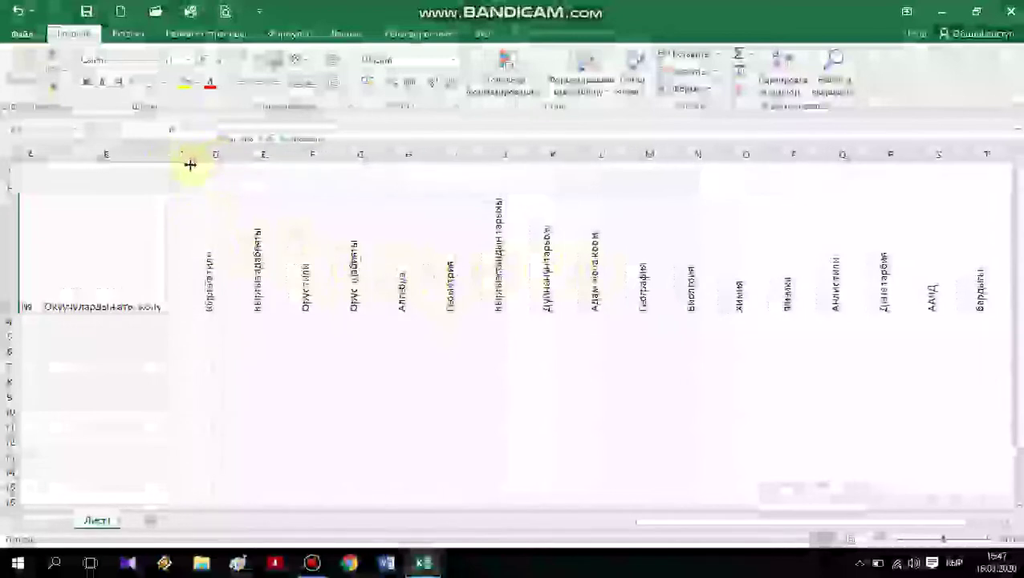
{"action": "left_click_drag", "start_coordinate": [238, 153], "coordinate": [207, 161]}
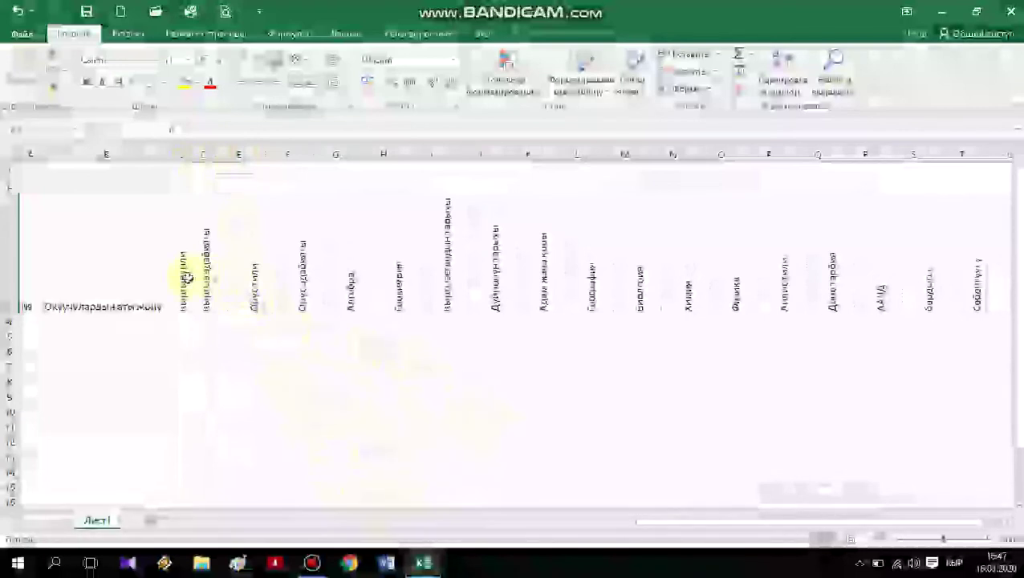
- Select the row 3 subject headings and try resizing the subject columns together
{"action": "left_click_drag", "start_coordinate": [185, 265], "coordinate": [573, 281]}
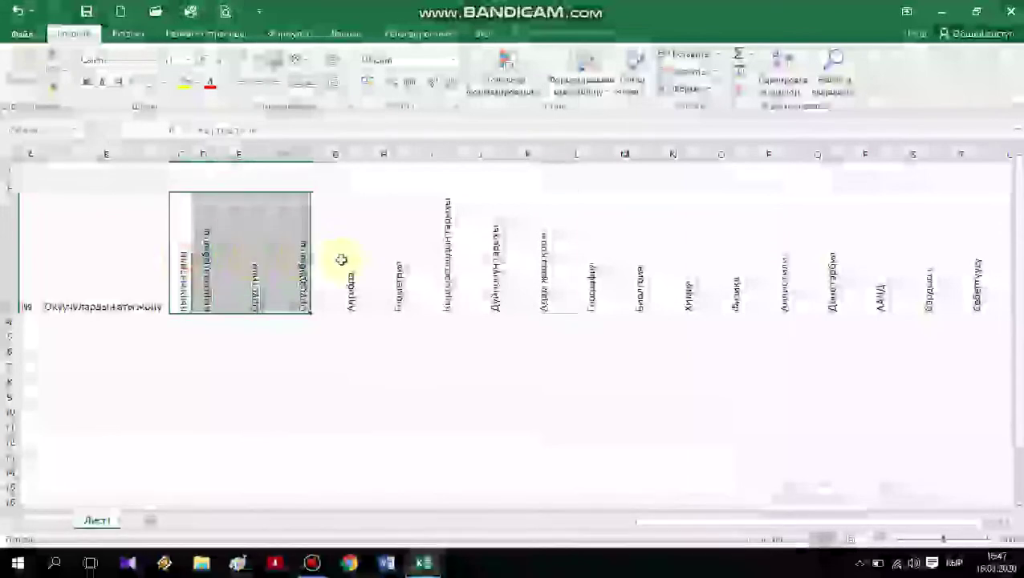
{"action": "left_click_drag", "start_coordinate": [573, 281], "coordinate": [947, 282]}
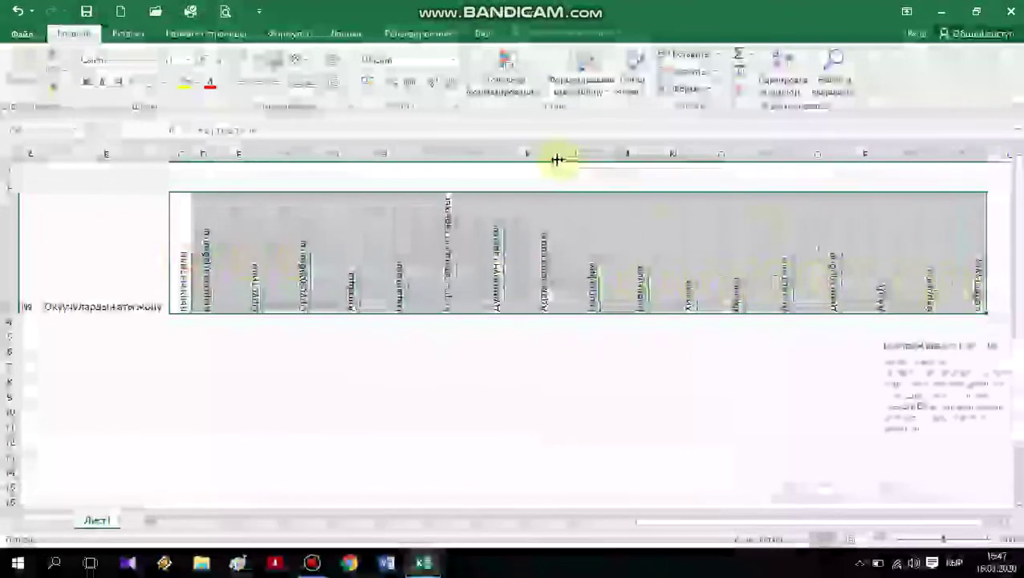
{"action": "left_click_drag", "start_coordinate": [554, 155], "coordinate": [526, 164]}
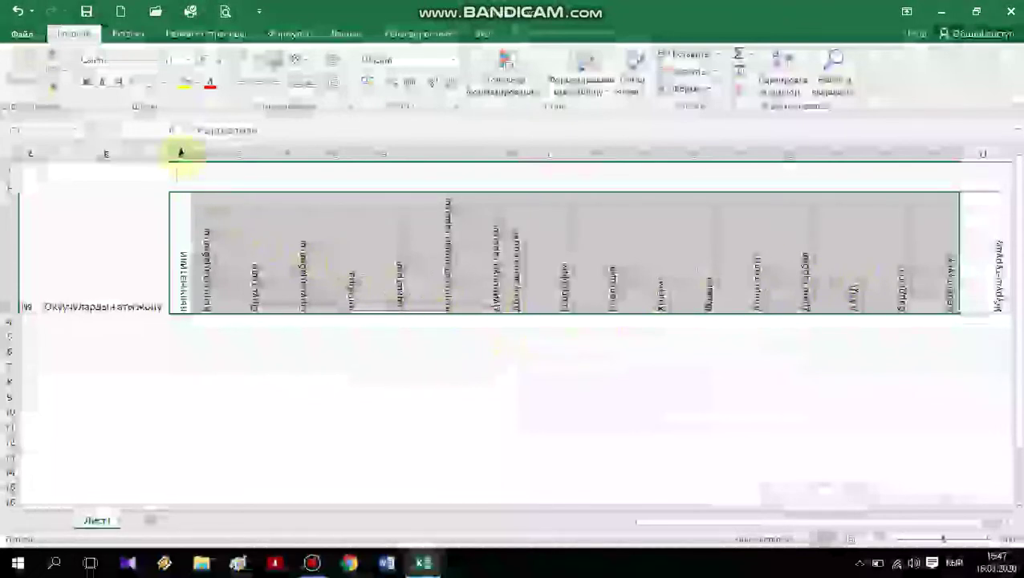
{"action": "left_click_drag", "start_coordinate": [182, 155], "coordinate": [402, 152]}
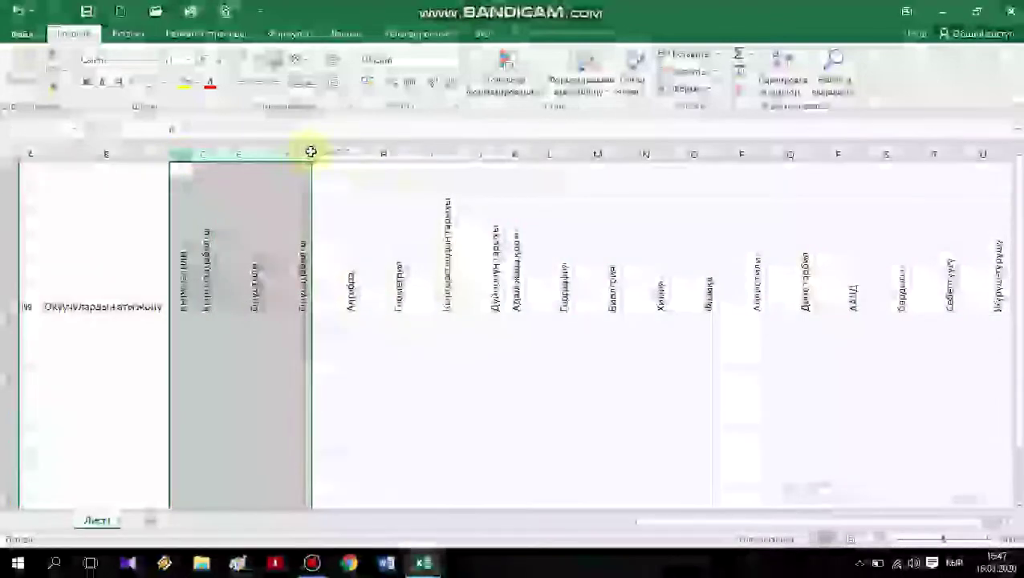
{"action": "left_click", "coordinate": [280, 279]}
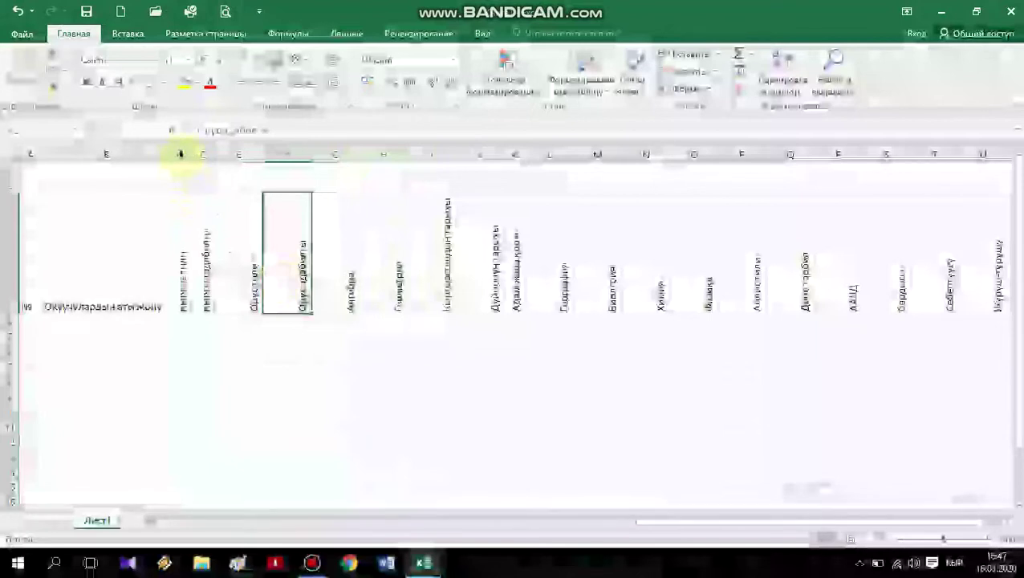
- Give columns C through U one common narrow width
{"action": "mouse_move", "coordinate": [181, 154]}
{"action": "left_mouse_down"}
{"action": "mouse_move", "coordinate": [879, 142]}
{"action": "mouse_move", "coordinate": [983, 154]}
{"action": "left_mouse_up"}
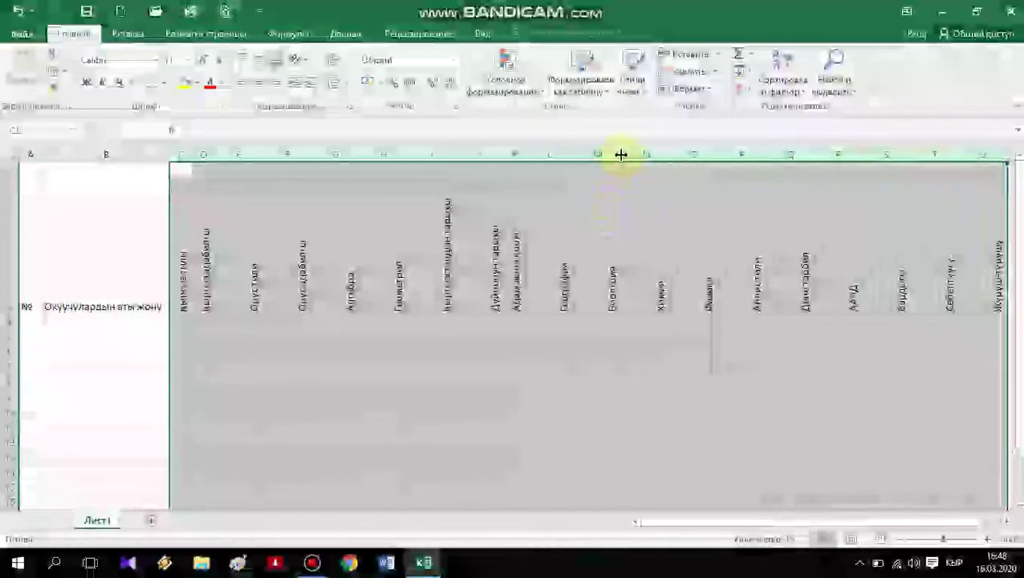
{"action": "left_click_drag", "start_coordinate": [621, 154], "coordinate": [595, 162]}
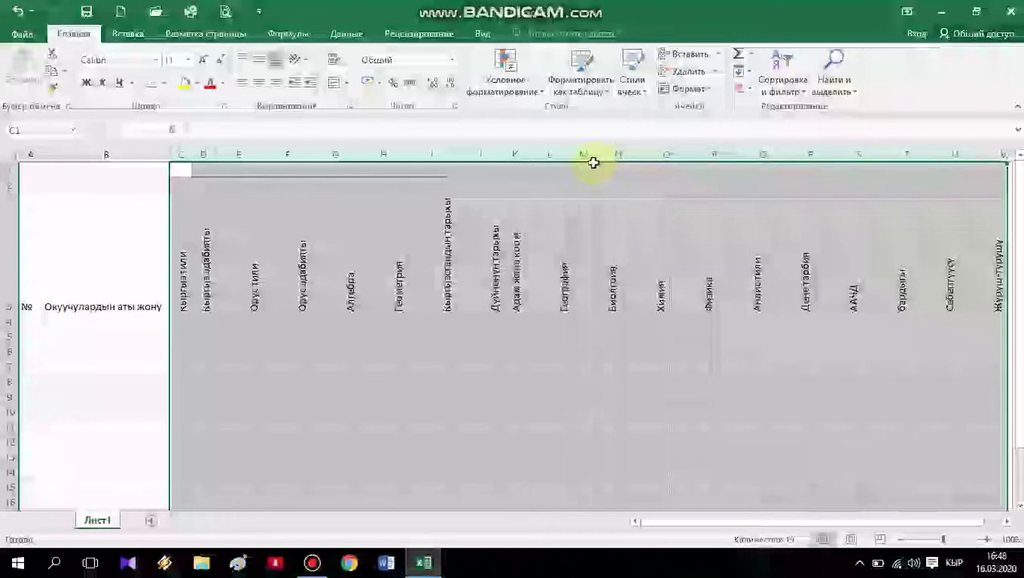
{"action": "left_click_drag", "start_coordinate": [592, 162], "coordinate": [593, 162]}
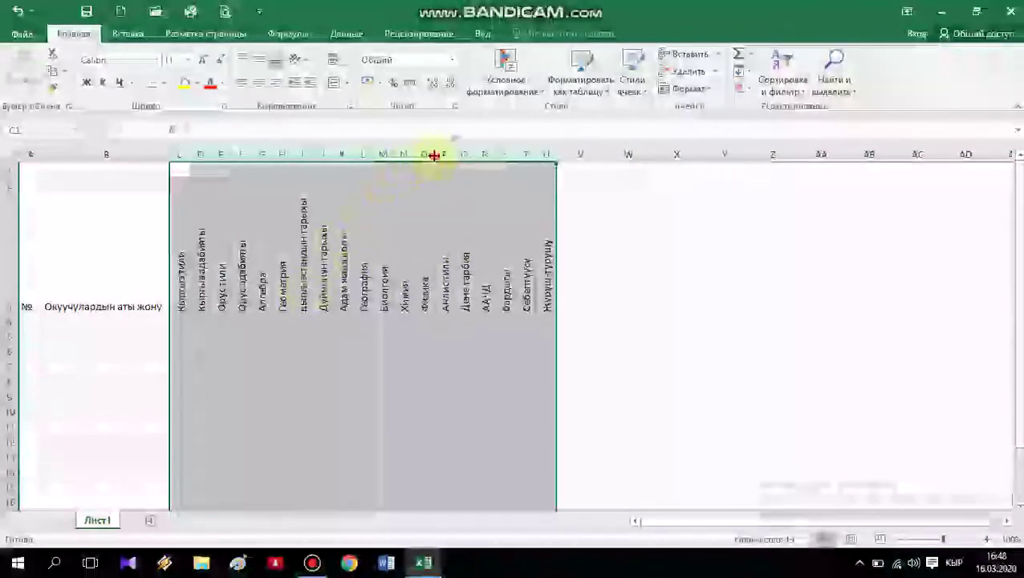
{"action": "left_click_drag", "start_coordinate": [433, 157], "coordinate": [440, 155]}
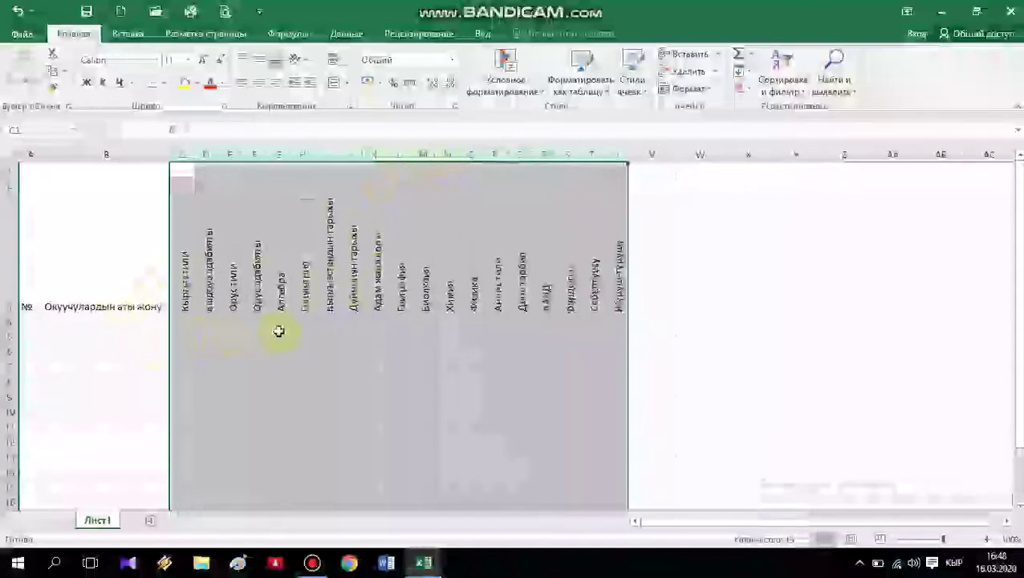
{"action": "left_click", "coordinate": [565, 248]}
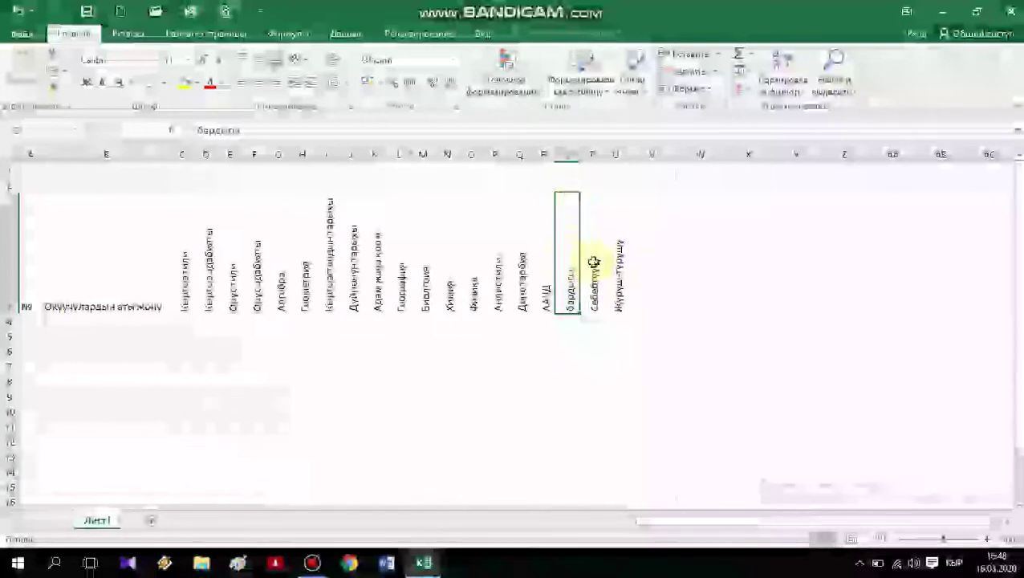
- Merge cells S2 and T2 into one cell with Wrap text enabled
{"action": "left_click", "coordinate": [561, 186]}
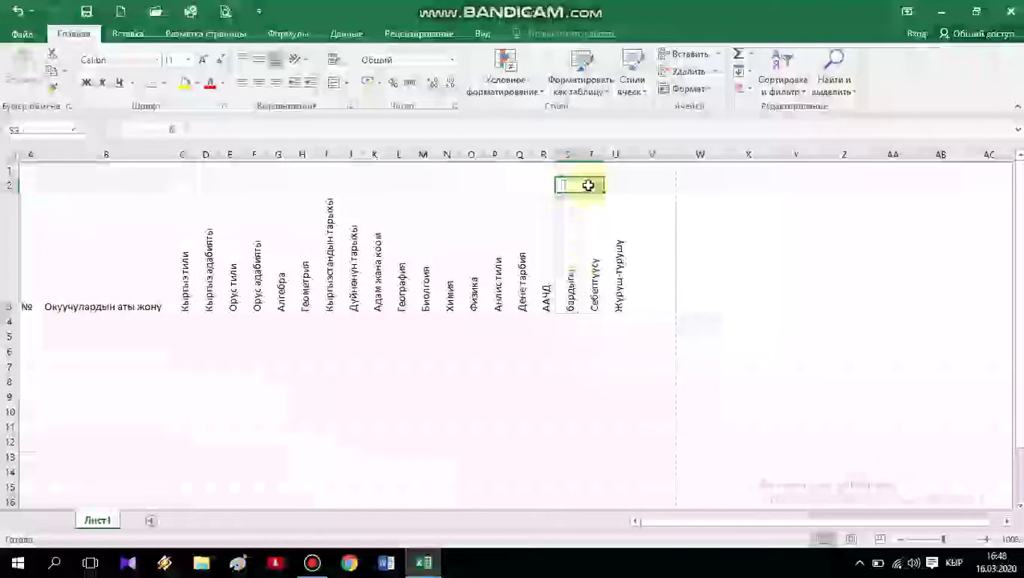
{"action": "right_click", "coordinate": [590, 187]}
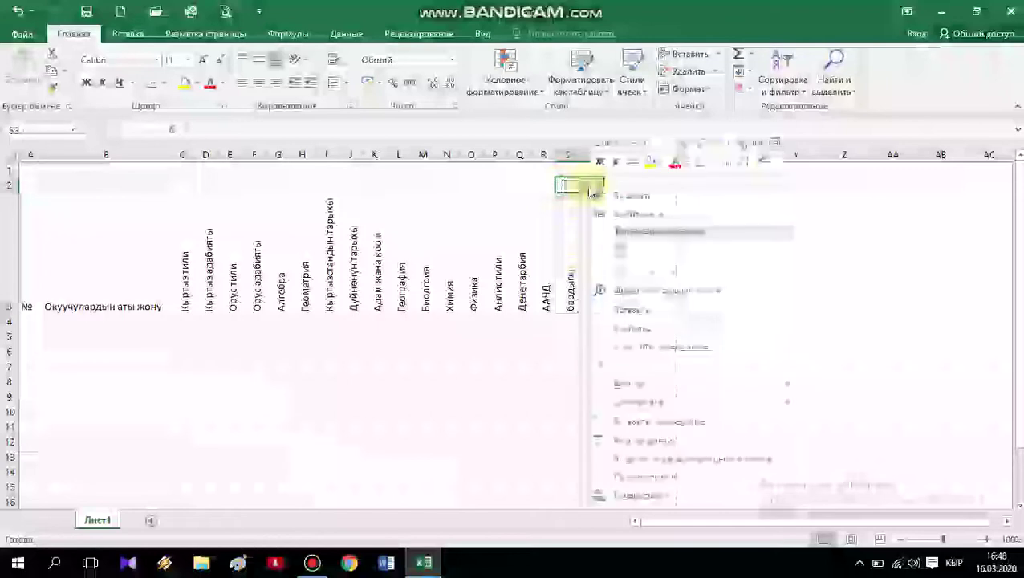
{"action": "left_click", "coordinate": [652, 446]}
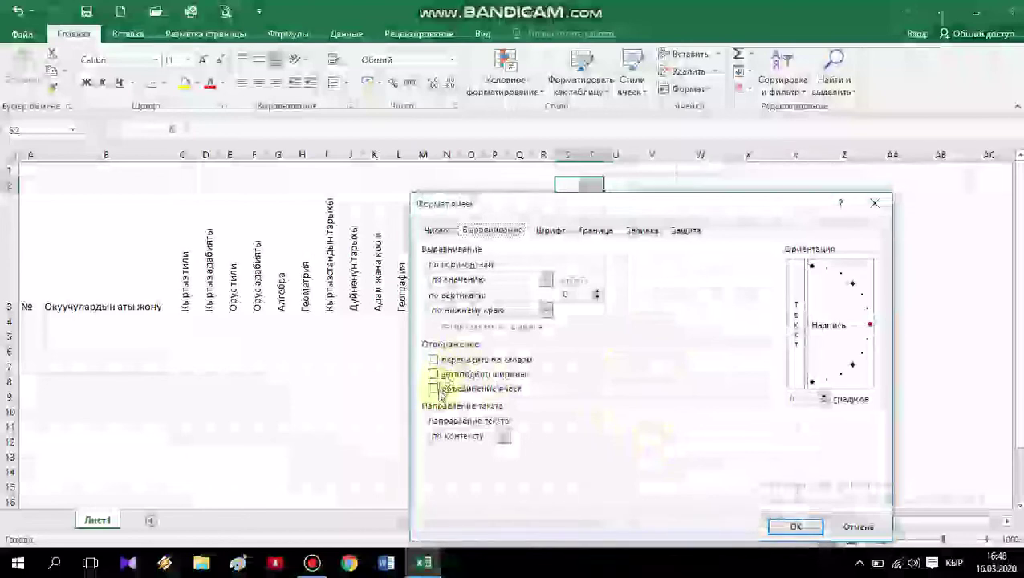
{"action": "left_click", "coordinate": [437, 390]}
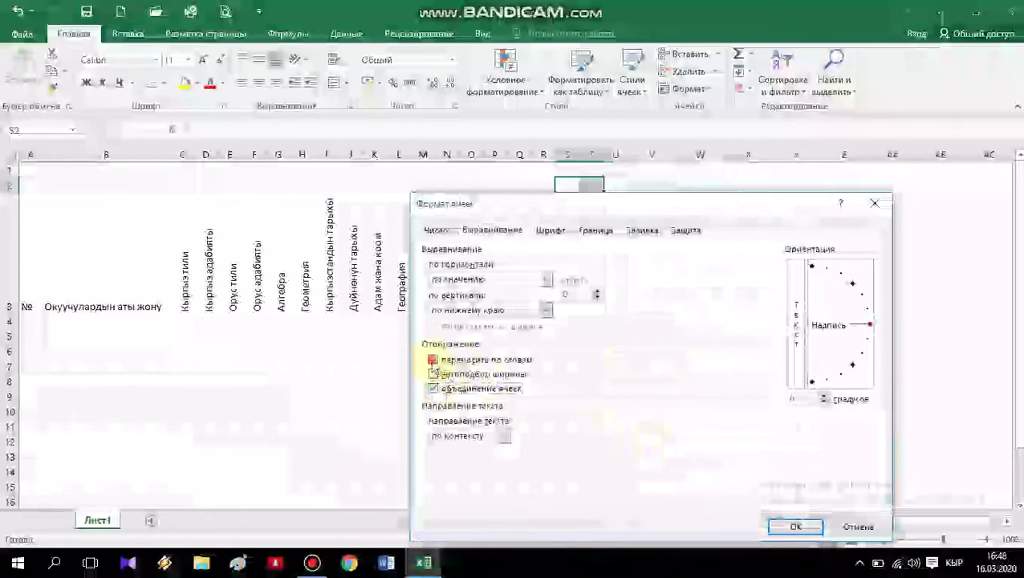
{"action": "left_click", "coordinate": [434, 360]}
{"action": "left_click", "coordinate": [794, 527]}
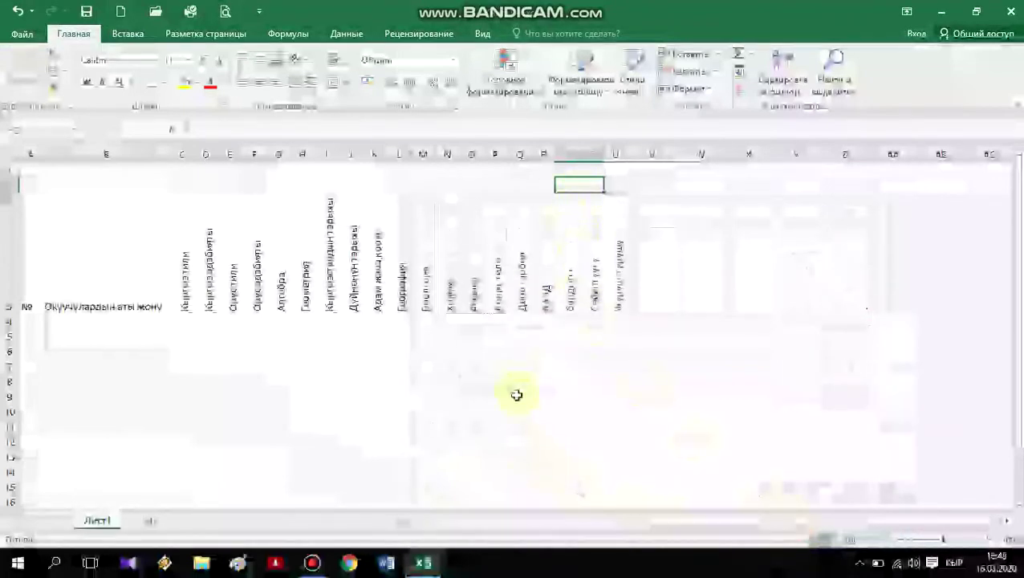
- Enter the heading 'Калтырган күндөрү' in the merged S2:T2 cell
{"action": "type", "text": "Иштипл"}
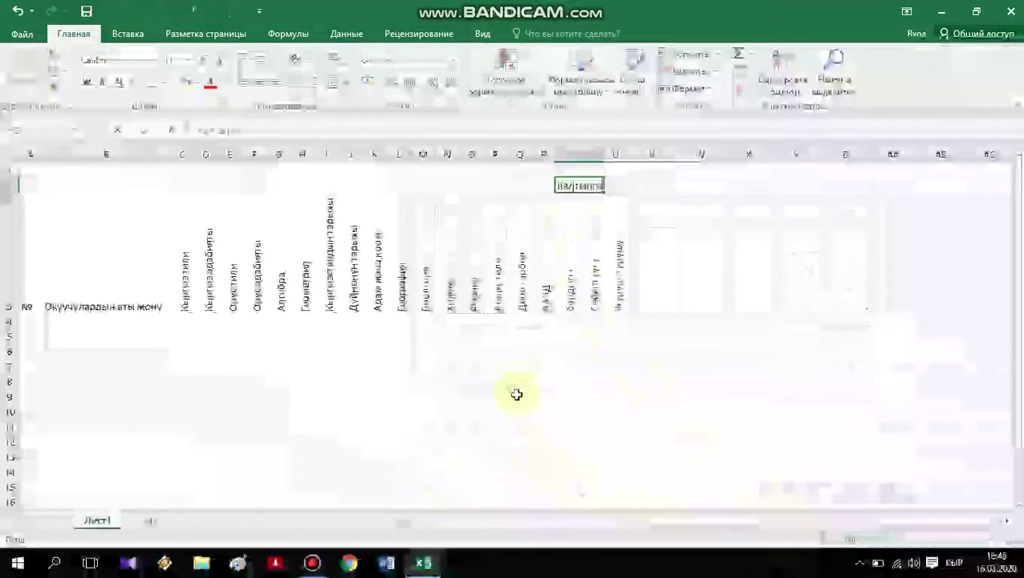
{"action": "key", "text": "Return"}
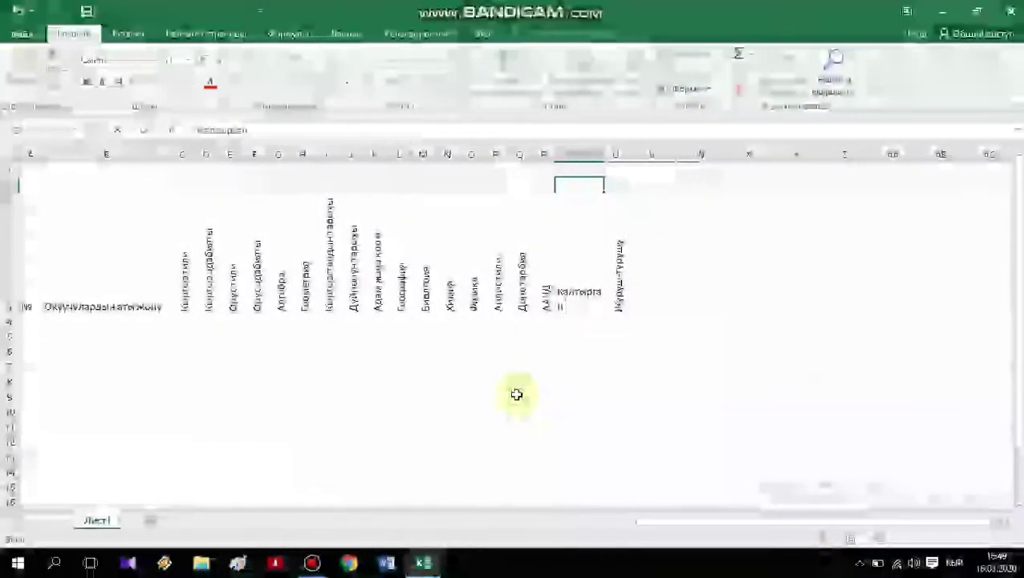
{"action": "type", "text": "кү"}
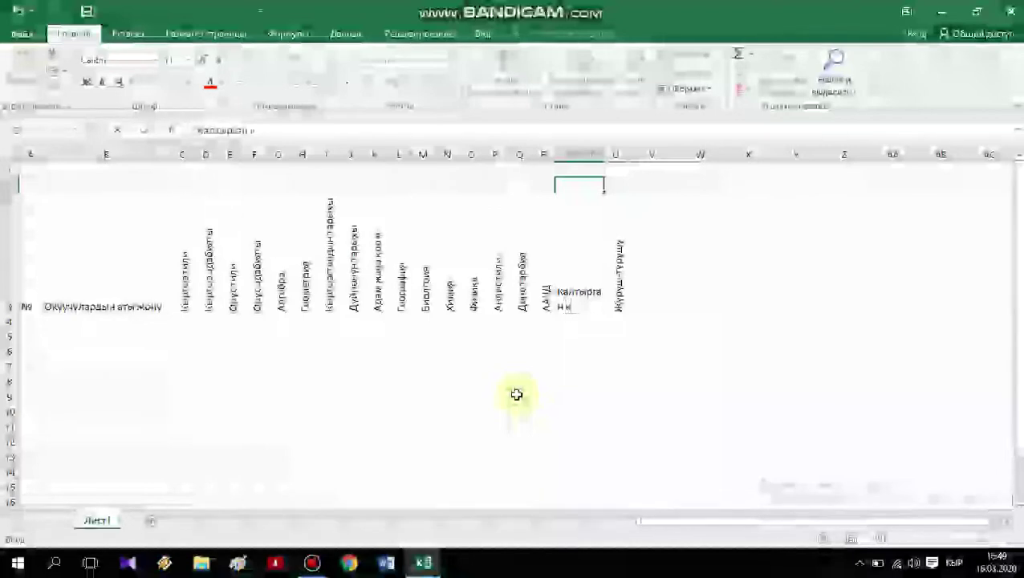
{"action": "type", "text": "ндөрү"}
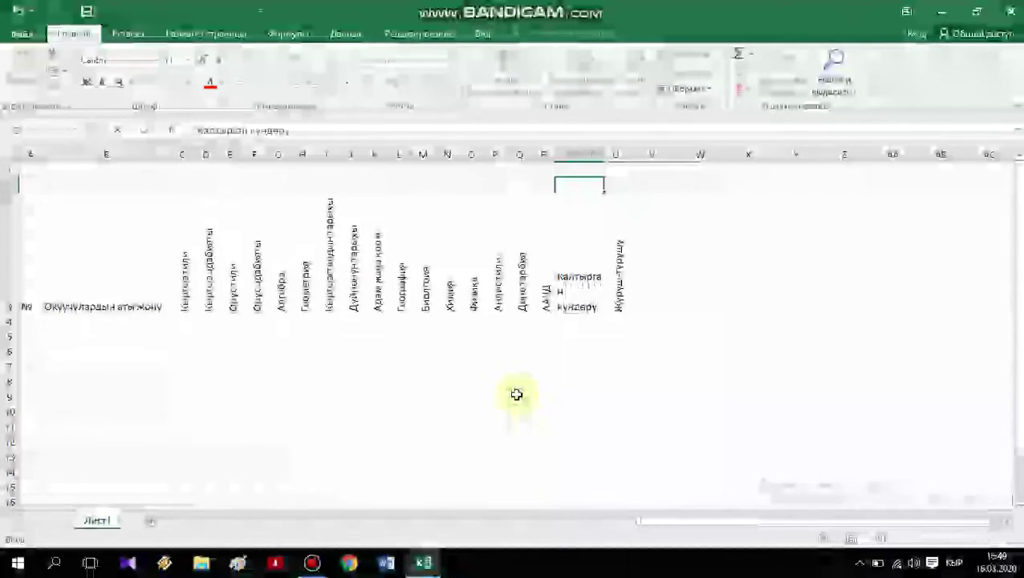
{"action": "key", "text": "Return"}
{"action": "type", "text": "бардыгы"}
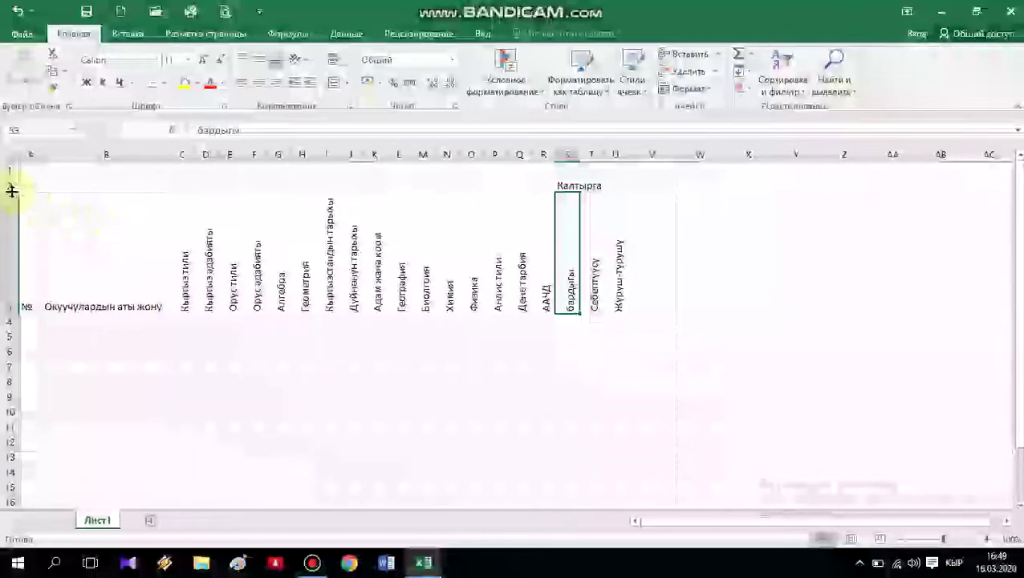
- Make row 2 taller so 'Калтырган күндөрү' shows in full, then select columns S and T
{"action": "left_click_drag", "start_coordinate": [12, 190], "coordinate": [10, 203]}
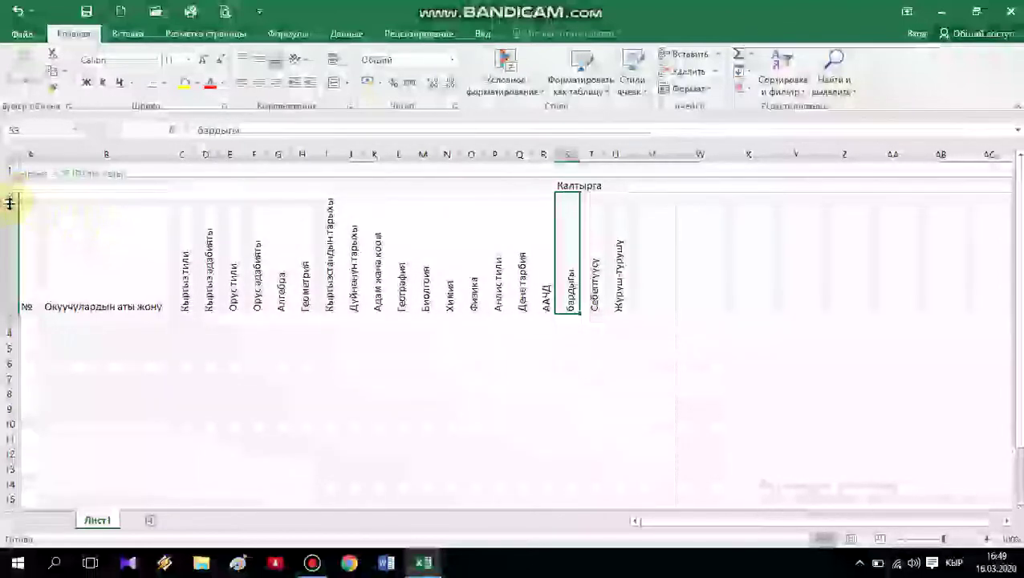
{"action": "left_click_drag", "start_coordinate": [9, 204], "coordinate": [7, 215]}
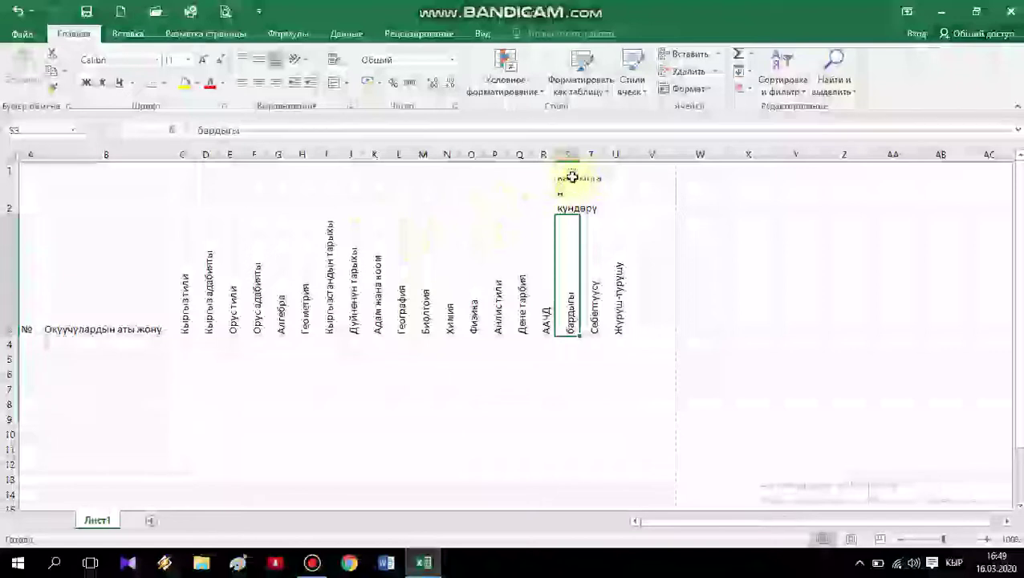
{"action": "left_click_drag", "start_coordinate": [568, 154], "coordinate": [586, 154]}
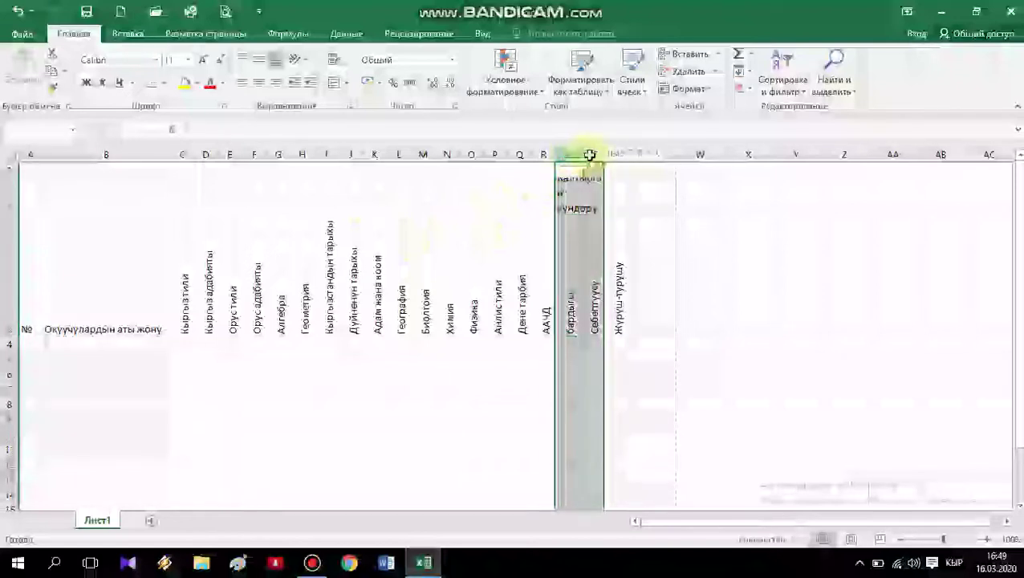